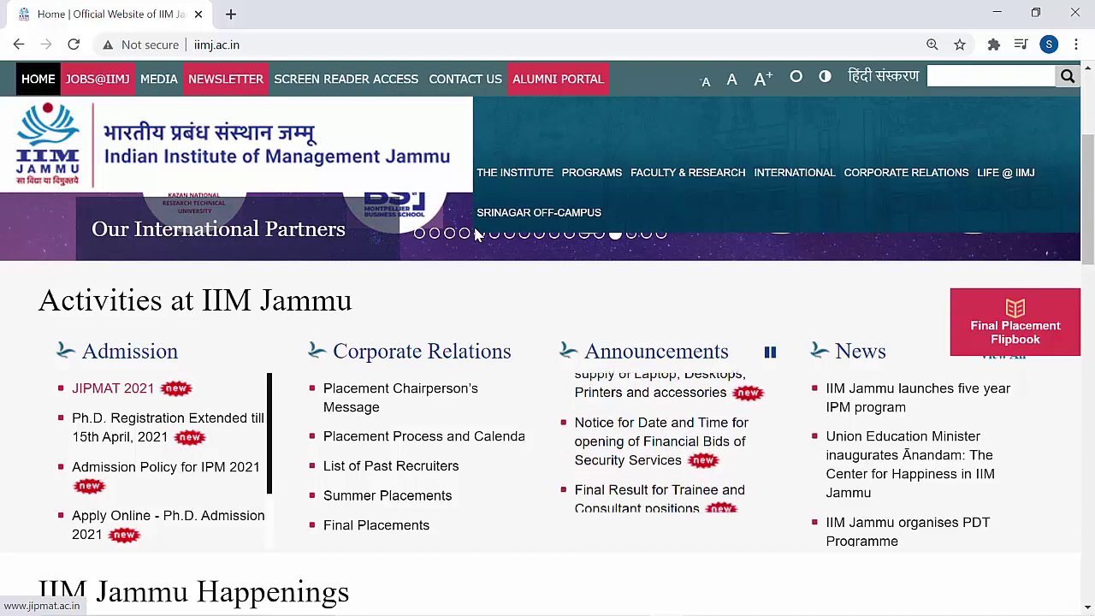
- Leave for the external JIPMAT 2021 site and open its 56-page Information Bulletin PDF
left_click(479, 234)
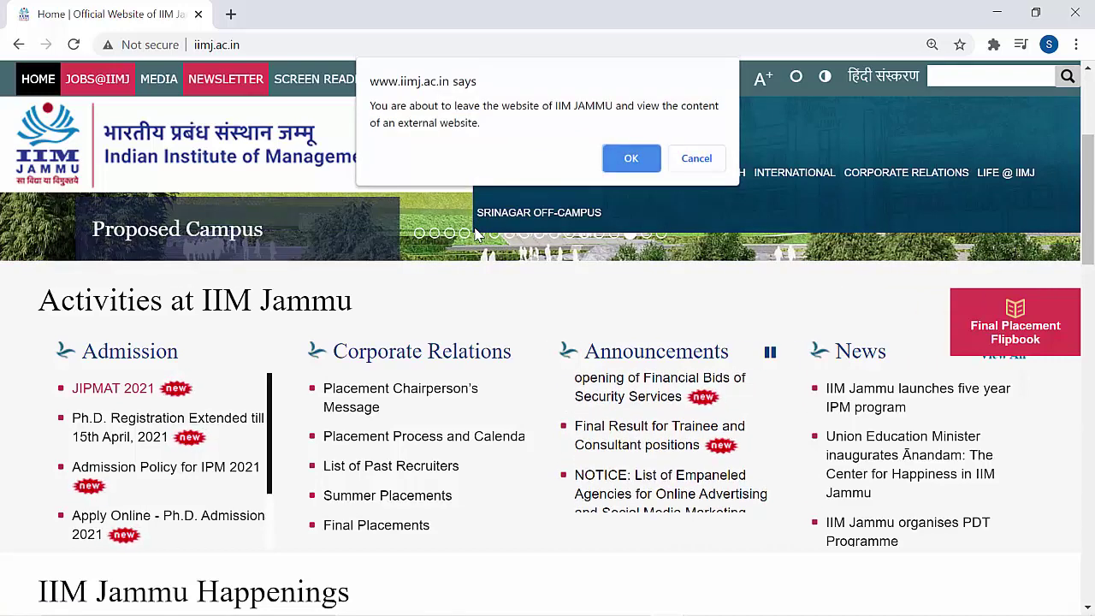
key("Return")
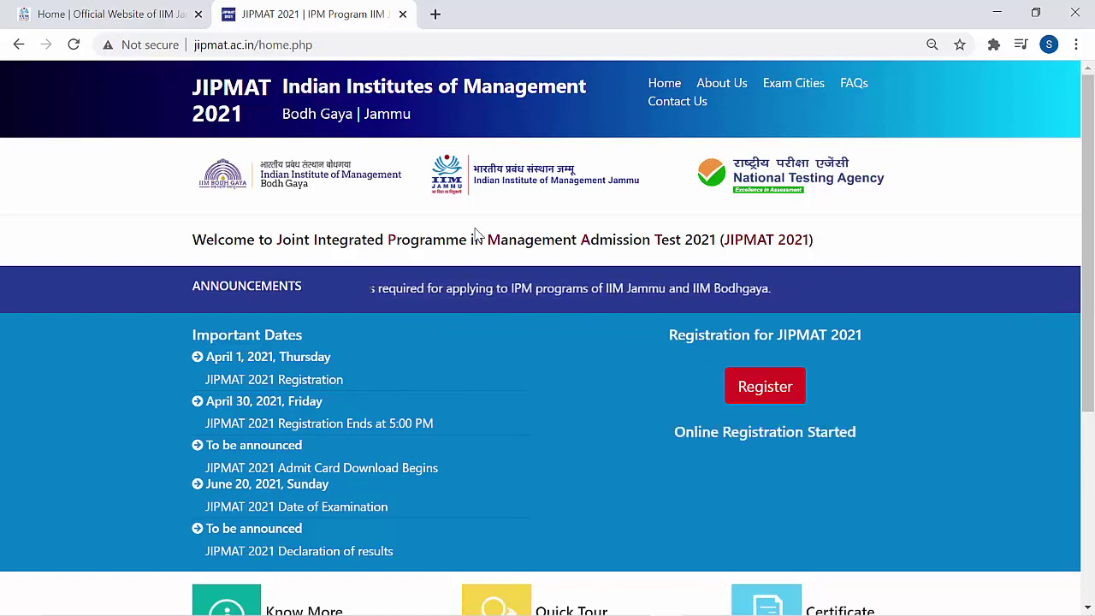
scroll(477, 233, "down", 4)
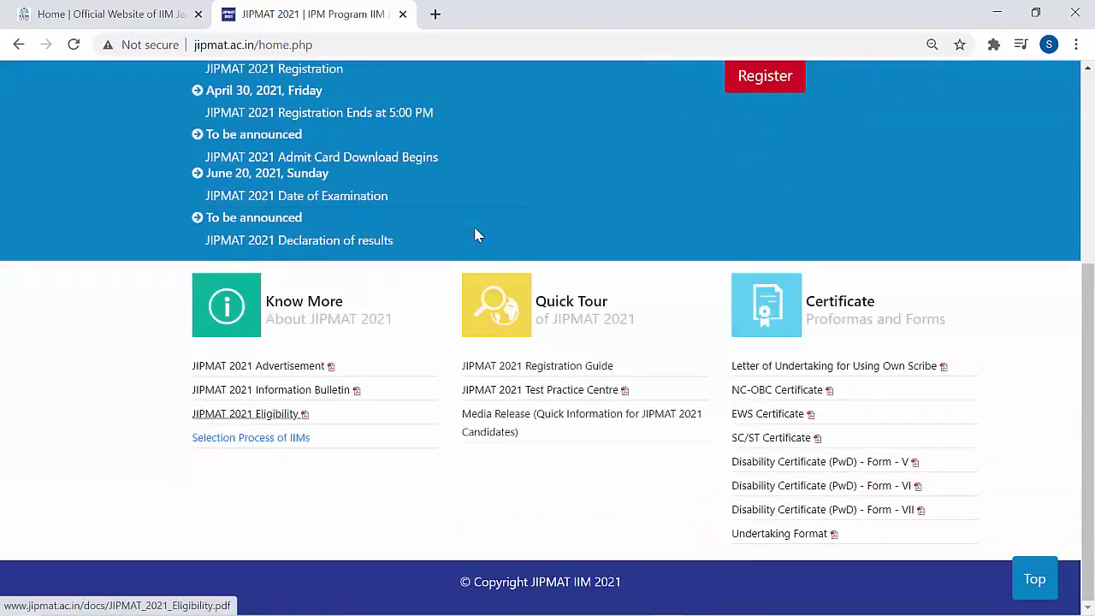
key("shift+Tab")
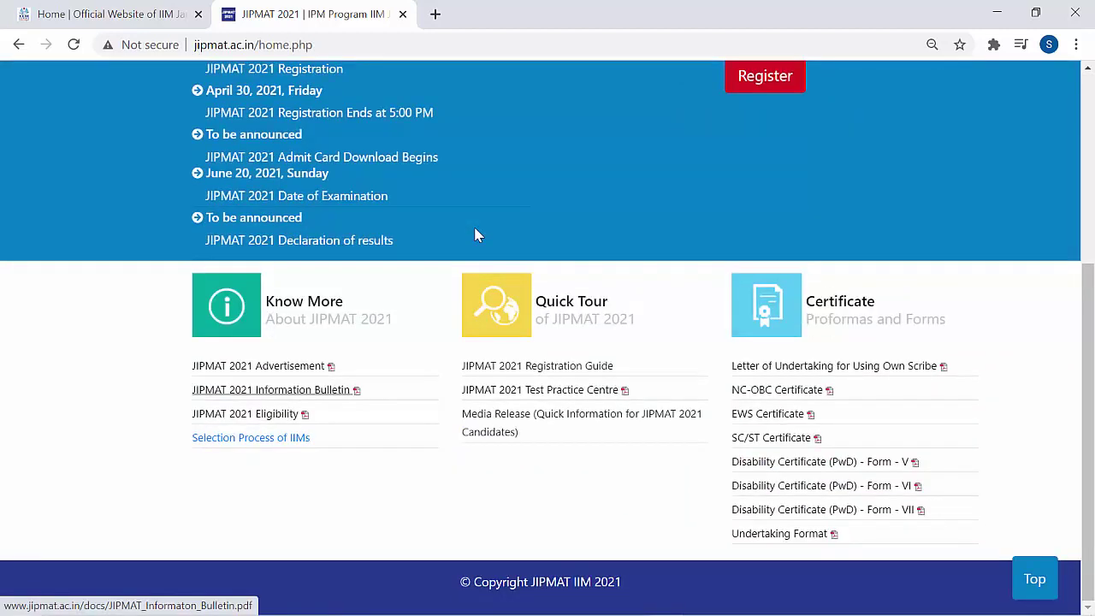
key("Return")
scroll(476, 233, "down", 10)
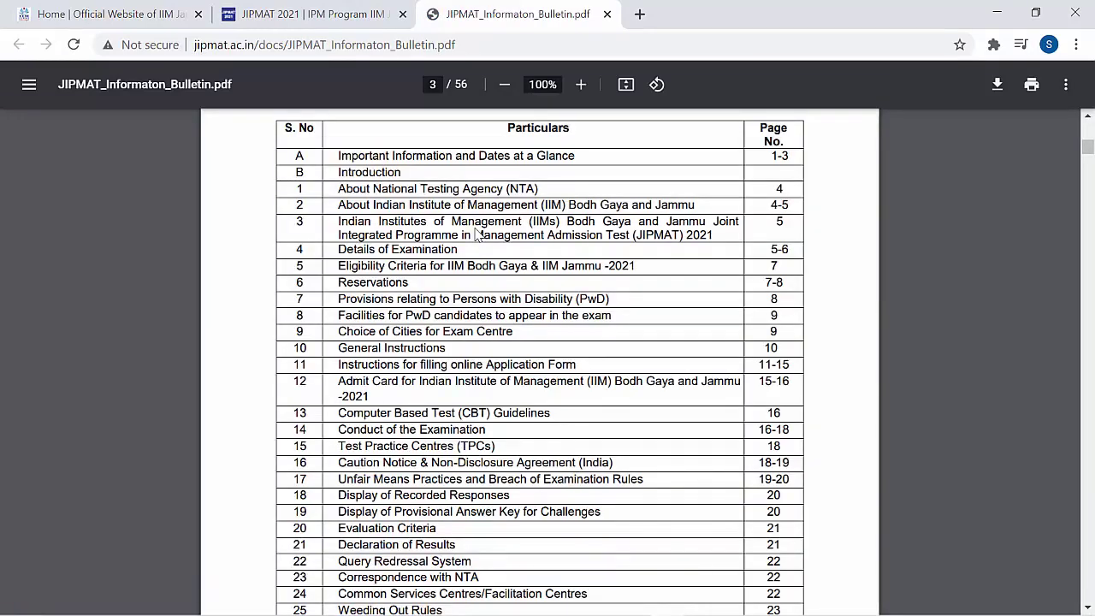
- Scroll through the pages of the Information Bulletin PDF
scroll(476, 232, "down", 20)
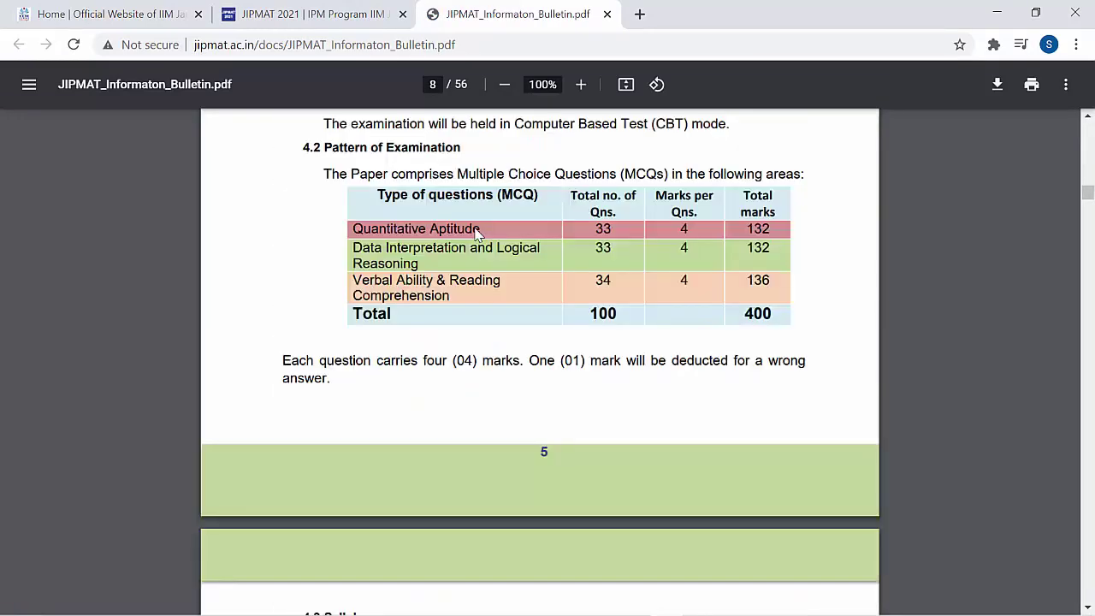
scroll(477, 232, "down", 10)
scroll(477, 233, "down", 20)
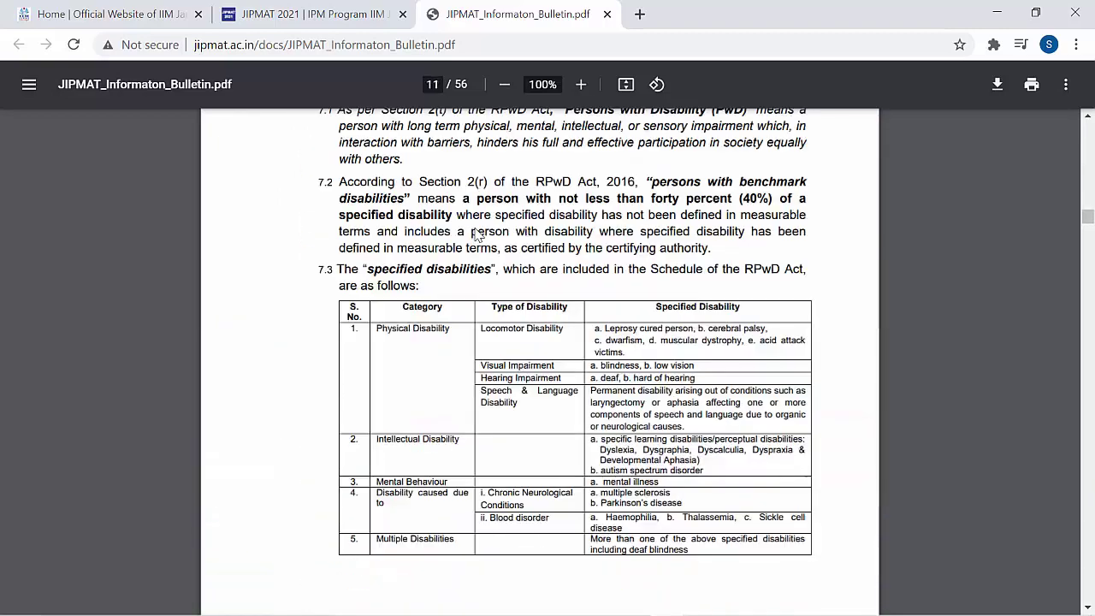
scroll(476, 235, "down", 10)
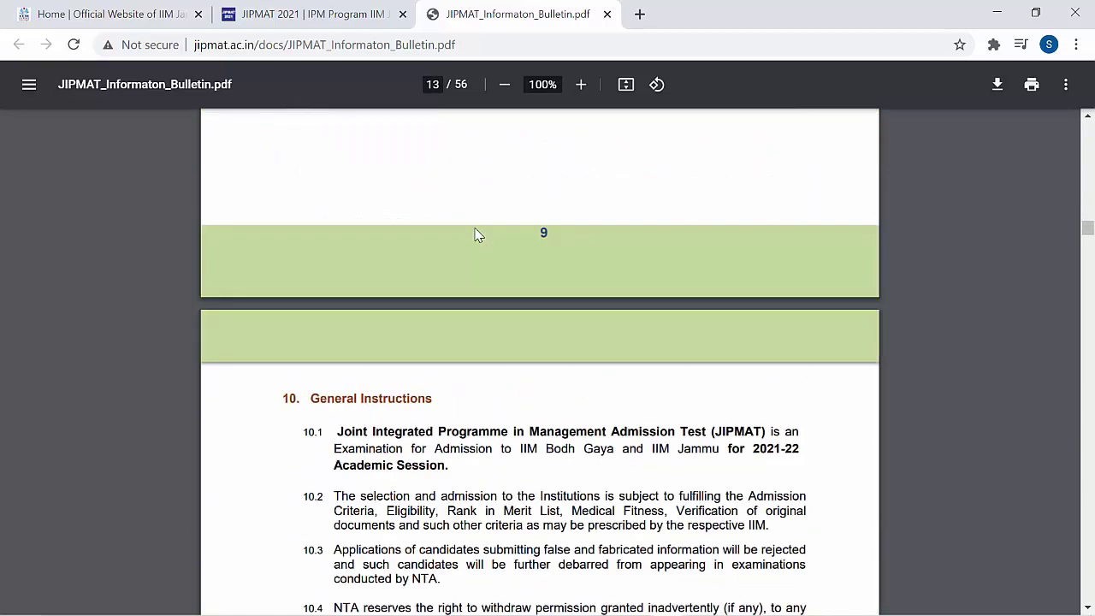
scroll(476, 235, "down", 20)
scroll(477, 236, "down", 15)
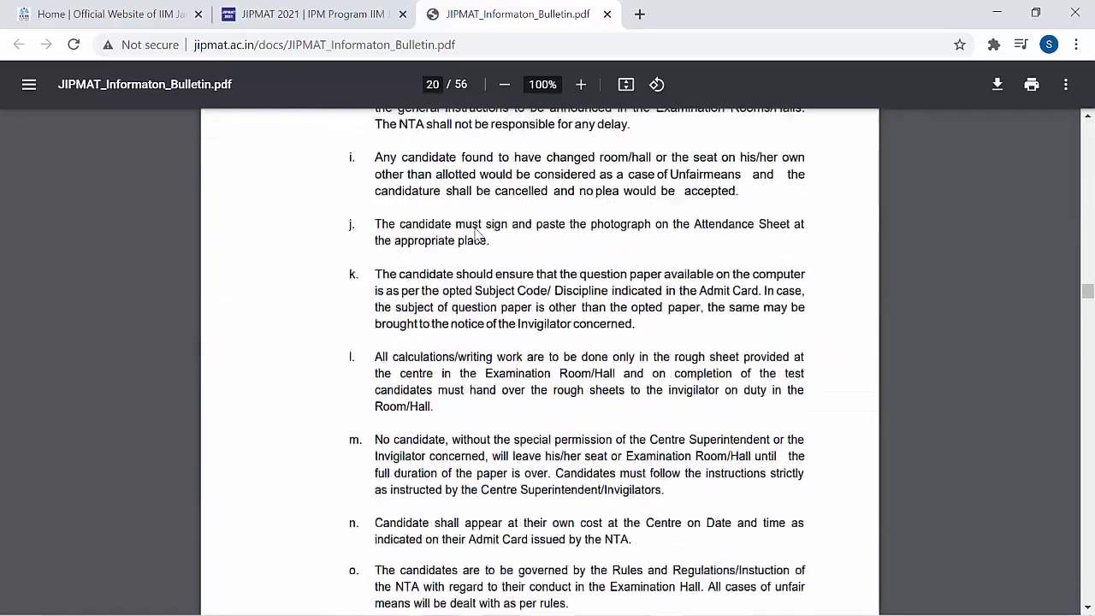
scroll(476, 236, "down", 5)
scroll(476, 235, "down", 5)
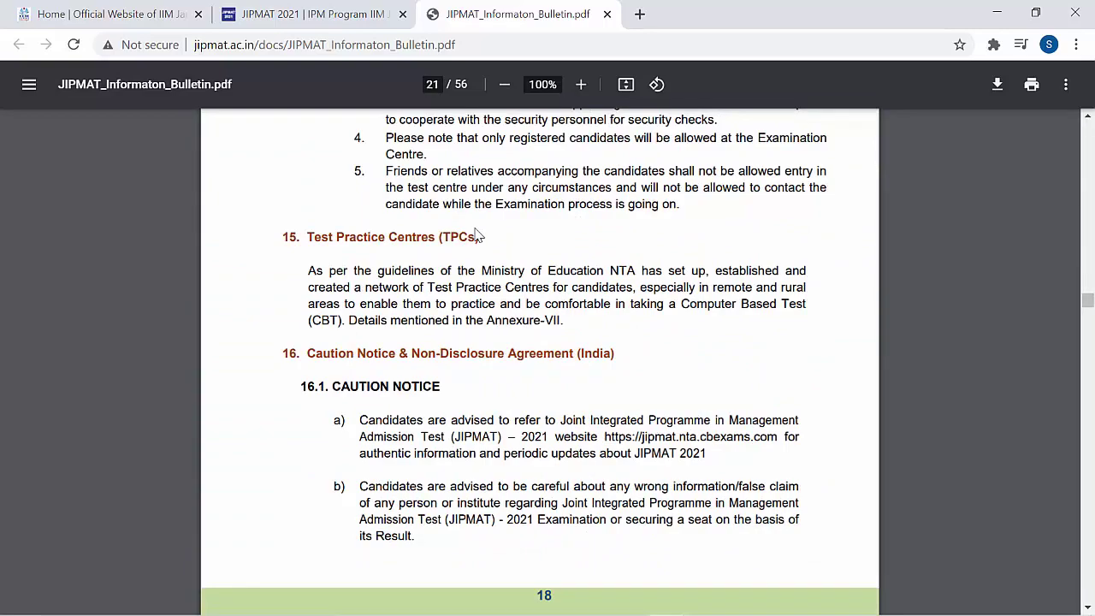
scroll(476, 235, "down", 10)
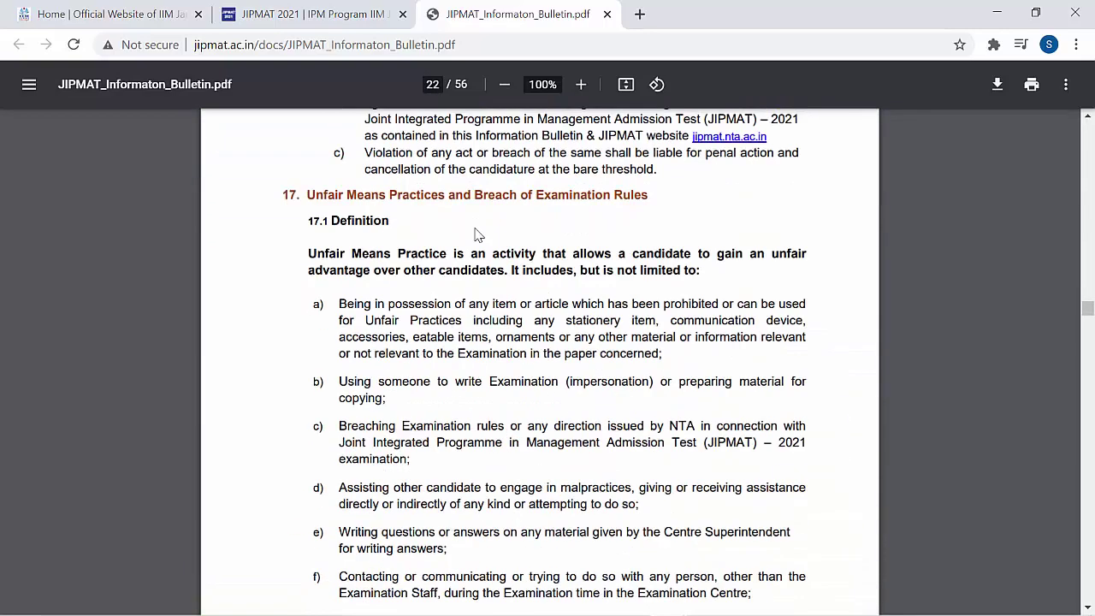
- Close the bulletin tab and load the JIPMAT 2021 registration page
scroll(476, 235, "up", 20)
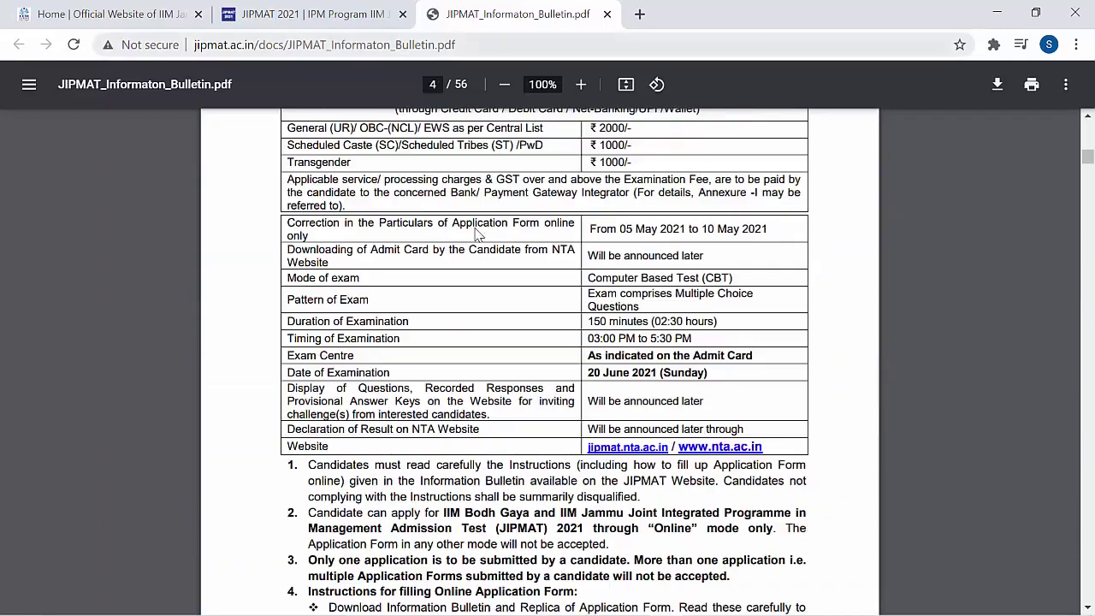
key("ctrl+w")
scroll(476, 235, "up", 10)
- Start a new registration, noting the online payment step and the 2000/1000 fees
left_click(476, 235)
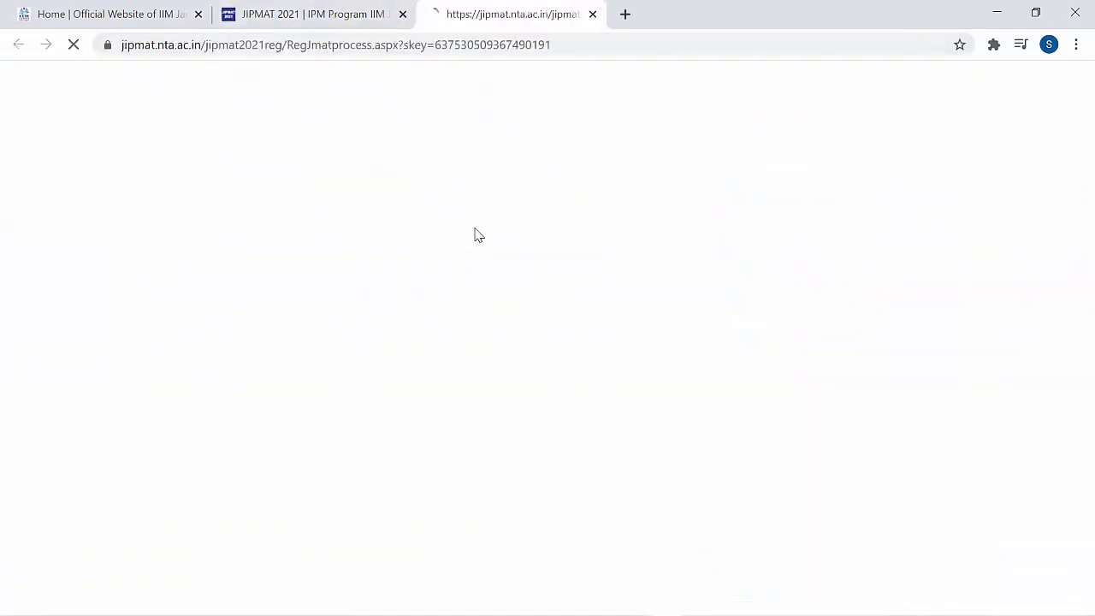
scroll(476, 235, "down", 3)
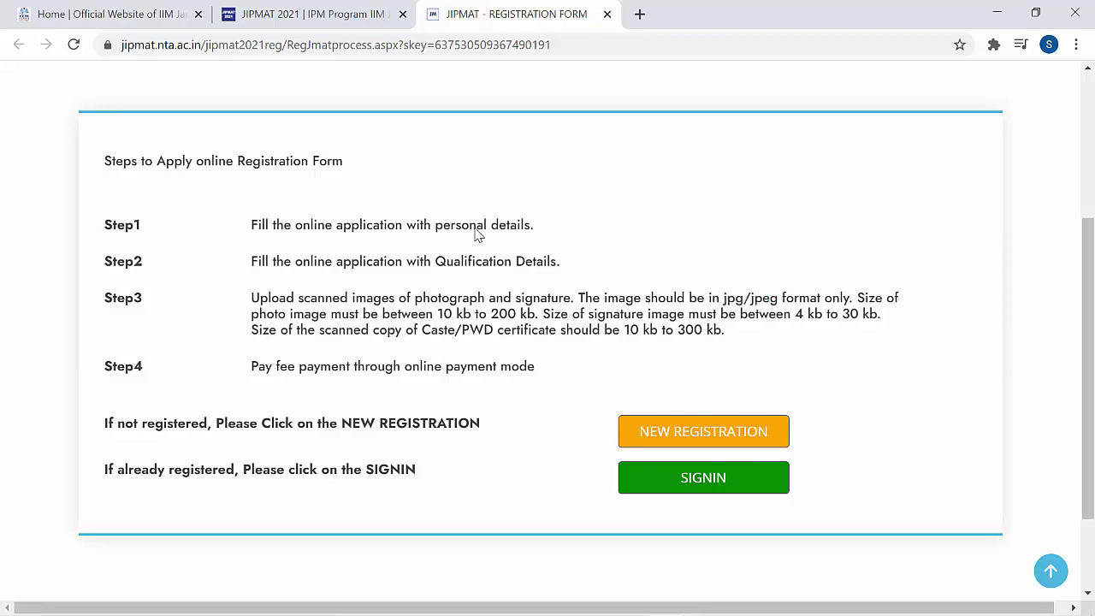
left_click_drag(401, 366, 535, 366)
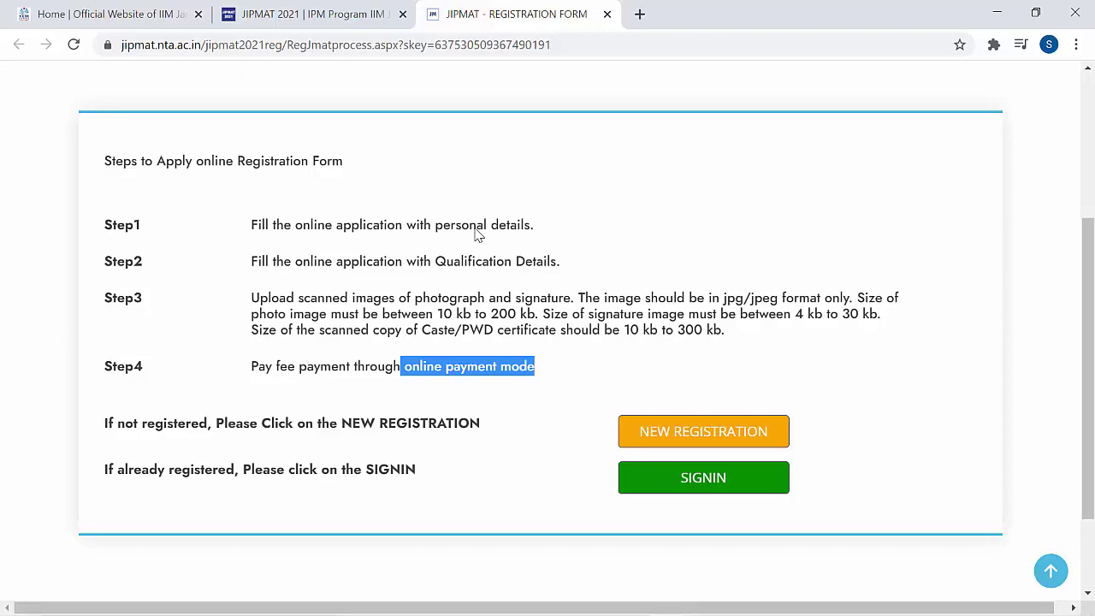
left_click(703, 431)
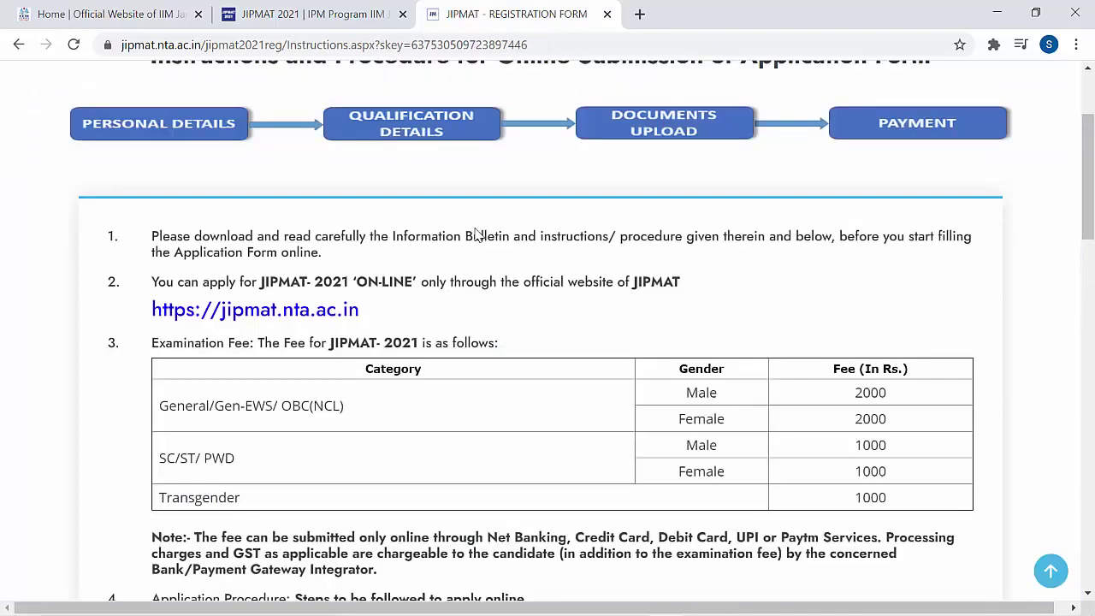
left_click_drag(854, 391, 886, 392)
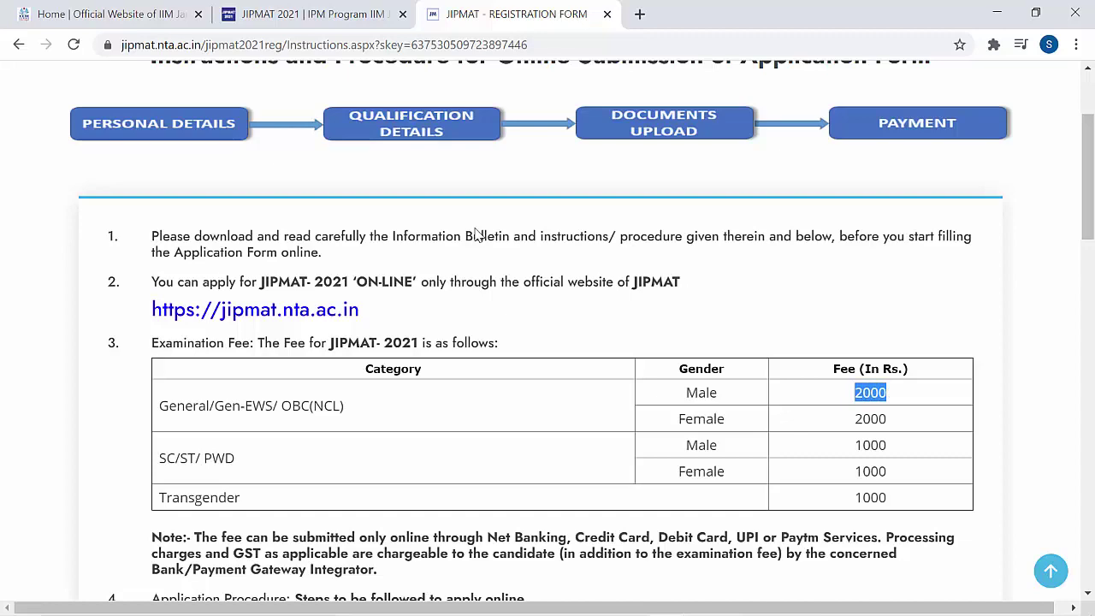
scroll(477, 235, "down", 1)
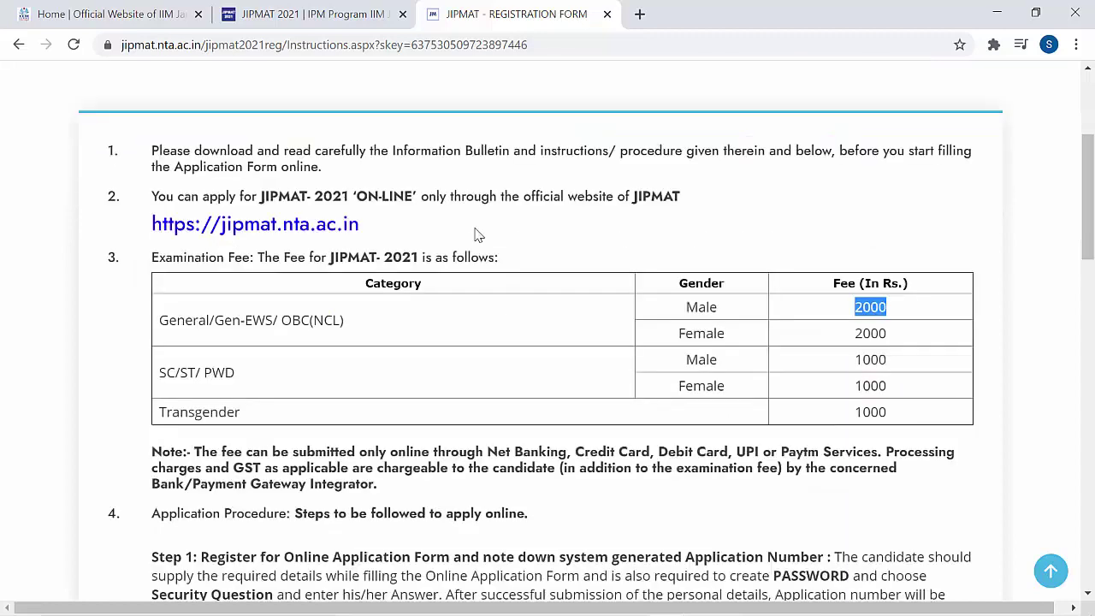
double_click(870, 359)
- Accept the Information Bulletin declaration and proceed to the registration form
scroll(476, 234, "down", 5)
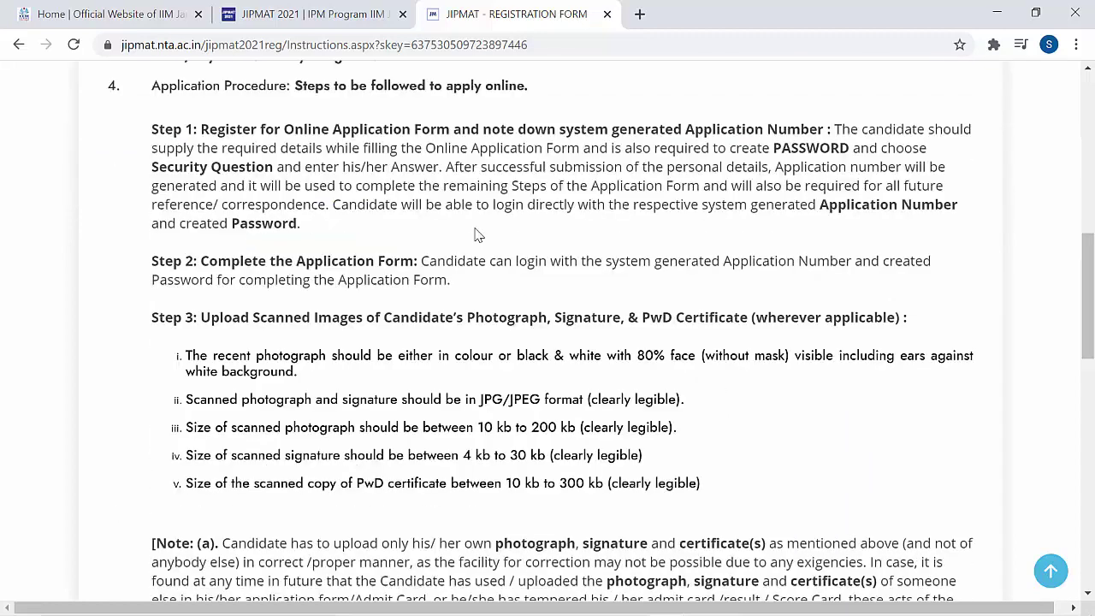
scroll(476, 235, "down", 6)
scroll(476, 235, "down", 5)
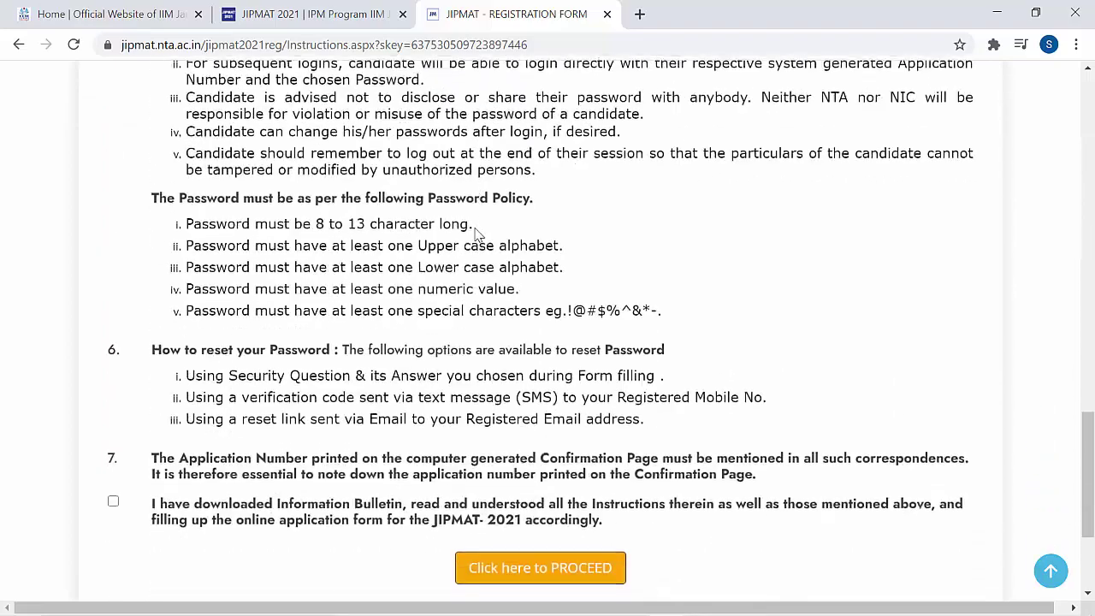
left_click(113, 291)
key("Tab")
key("Return")
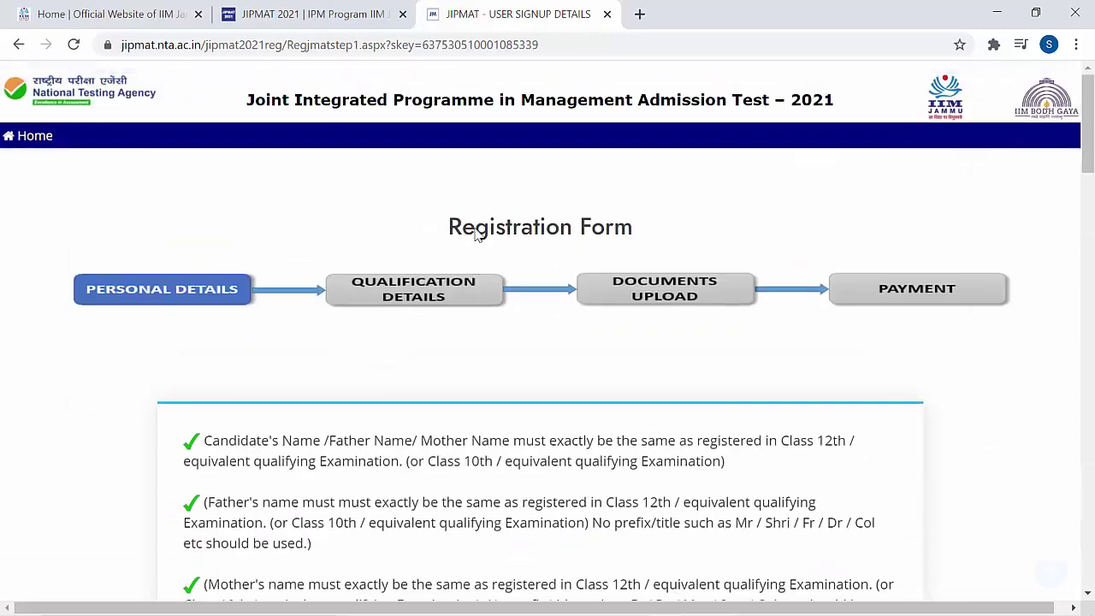
- Fill in the candidate's name and choose Aadhar Card as the identity type
scroll(477, 234, "down", 4)
key("Tab")
scroll(476, 235, "down", 2)
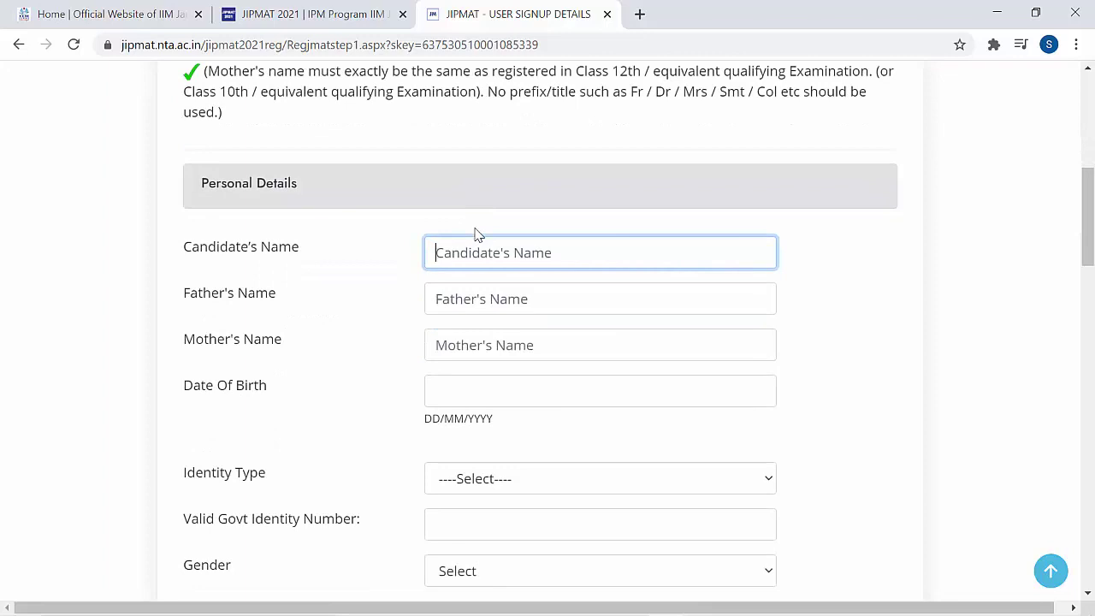
scroll(477, 234, "down", 2)
key("Tab")
key("Tab")
key("Tab")
key("Tab")
key("alt+Down")
key("Down")
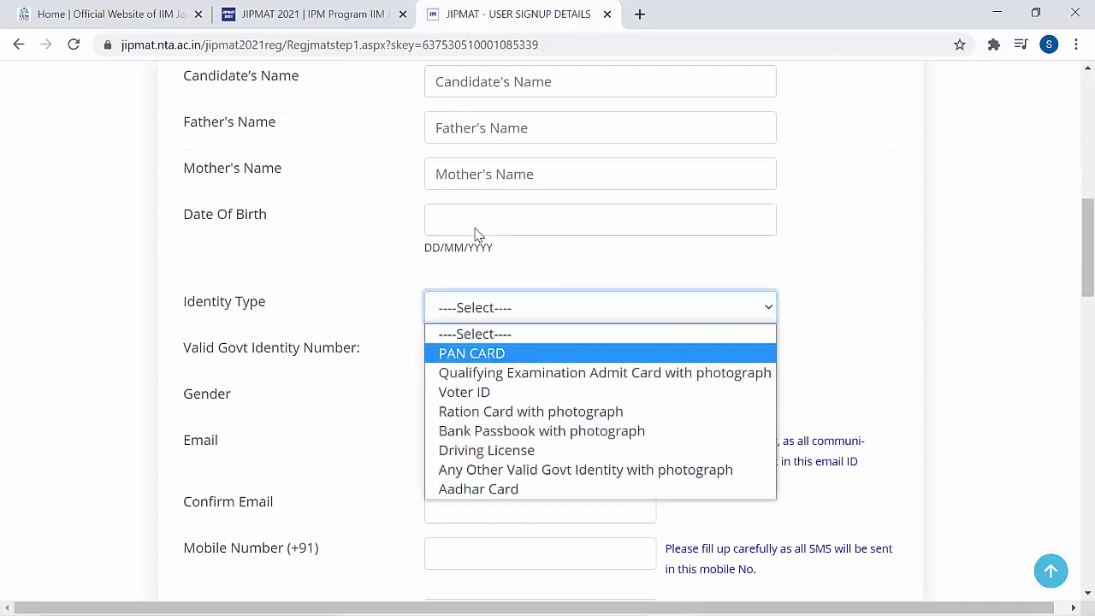
key("Down")
key("Down")
key("Down")
key("Down")
key("Down")
key("Down")
key("Down")
key("Return")
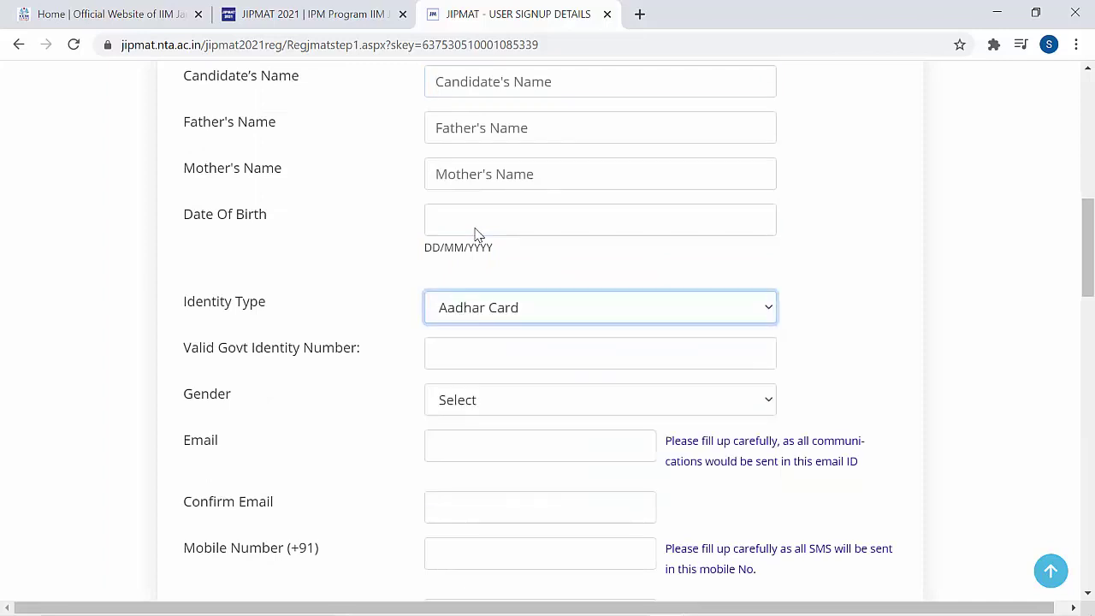
key("Tab")
- Enter the address details, password and security fields, then submit the signup form
scroll(477, 234, "down", 2)
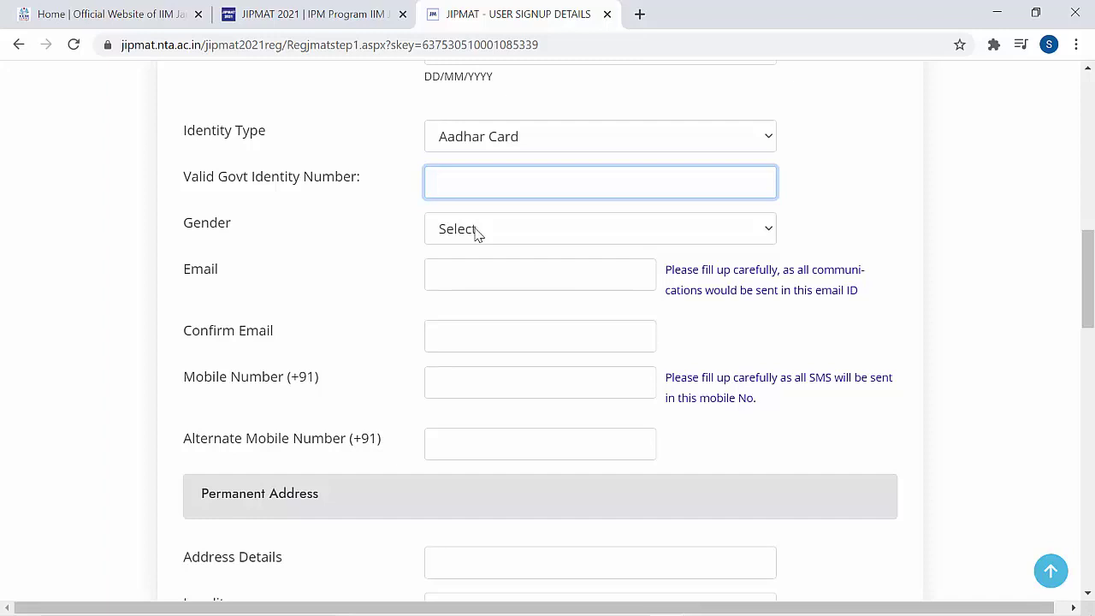
scroll(477, 234, "down", 2)
scroll(477, 235, "down", 2)
left_click(477, 235)
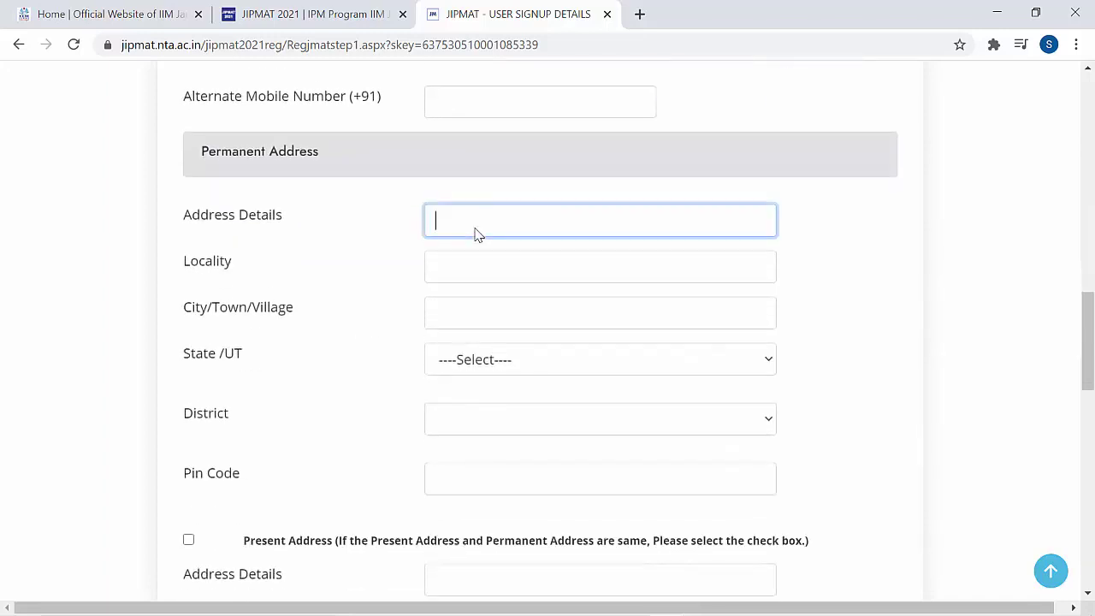
scroll(477, 235, "down", 6)
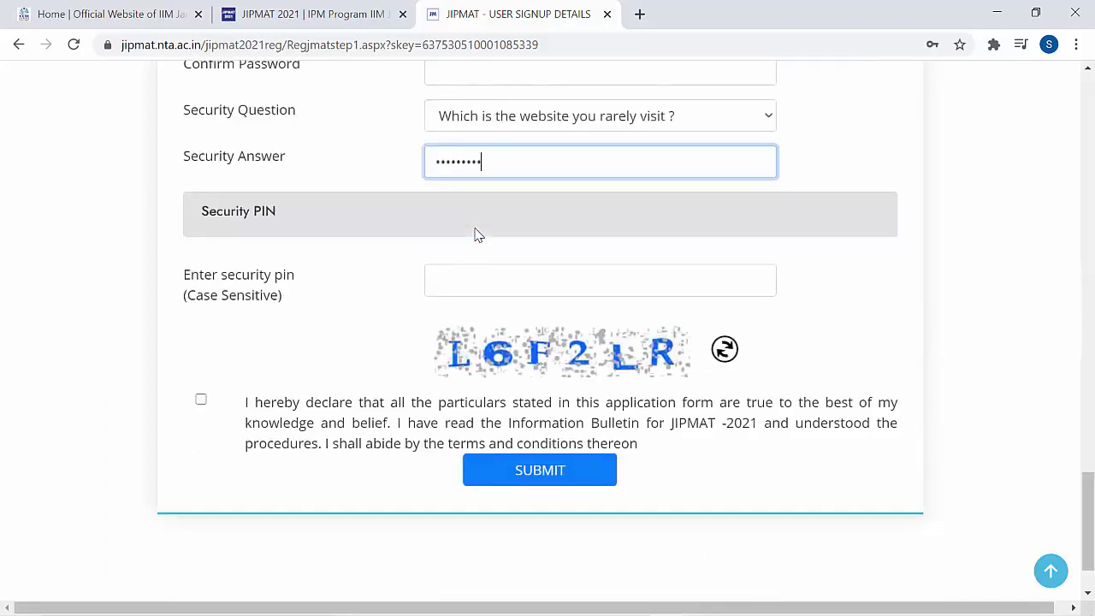
scroll(477, 235, "up", 4)
left_click(478, 231)
scroll(477, 235, "down", 6)
key("Tab")
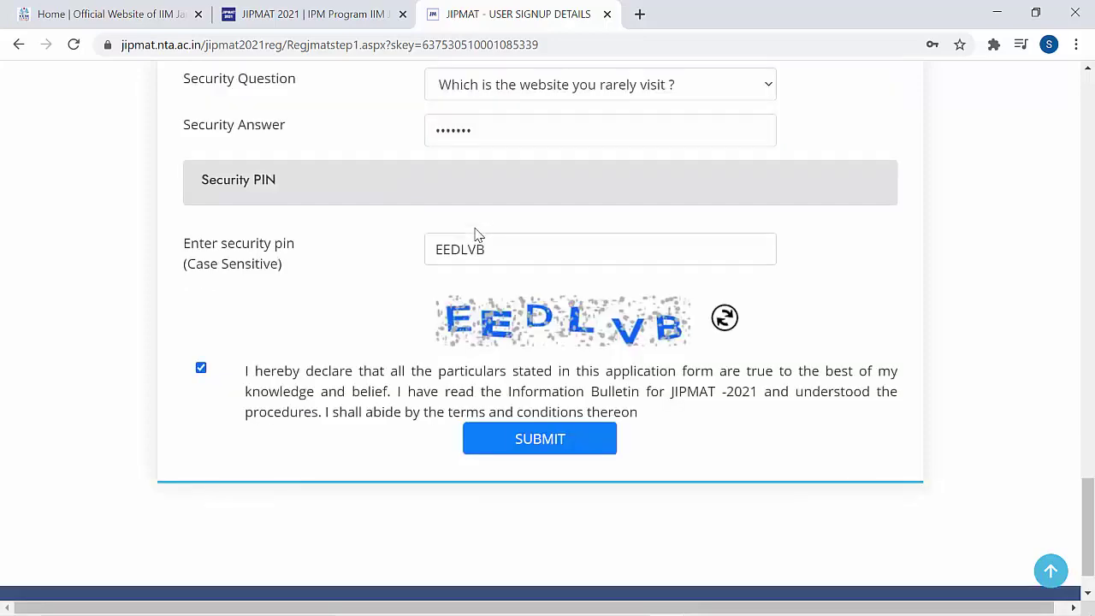
key("Return")
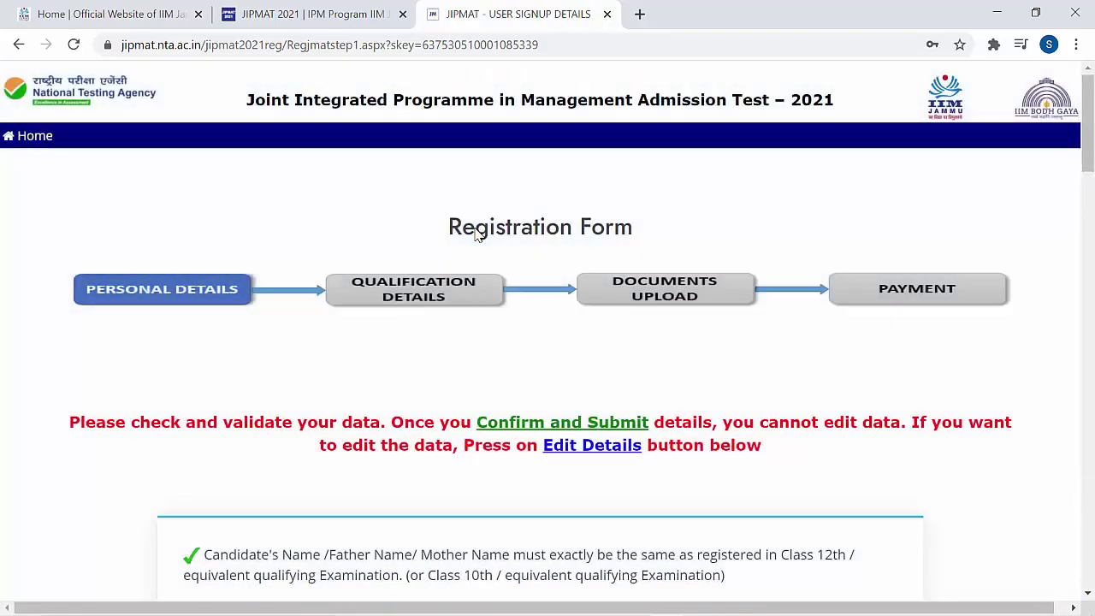
- Review the entered details and confirm them as final
scroll(478, 235, "down", 1)
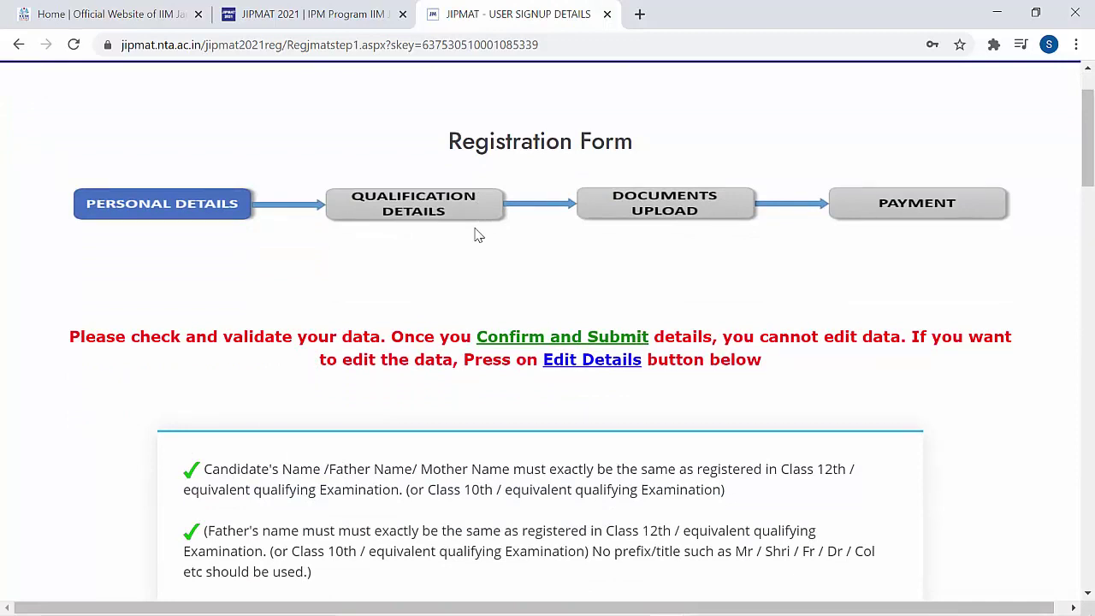
scroll(477, 235, "down", 2)
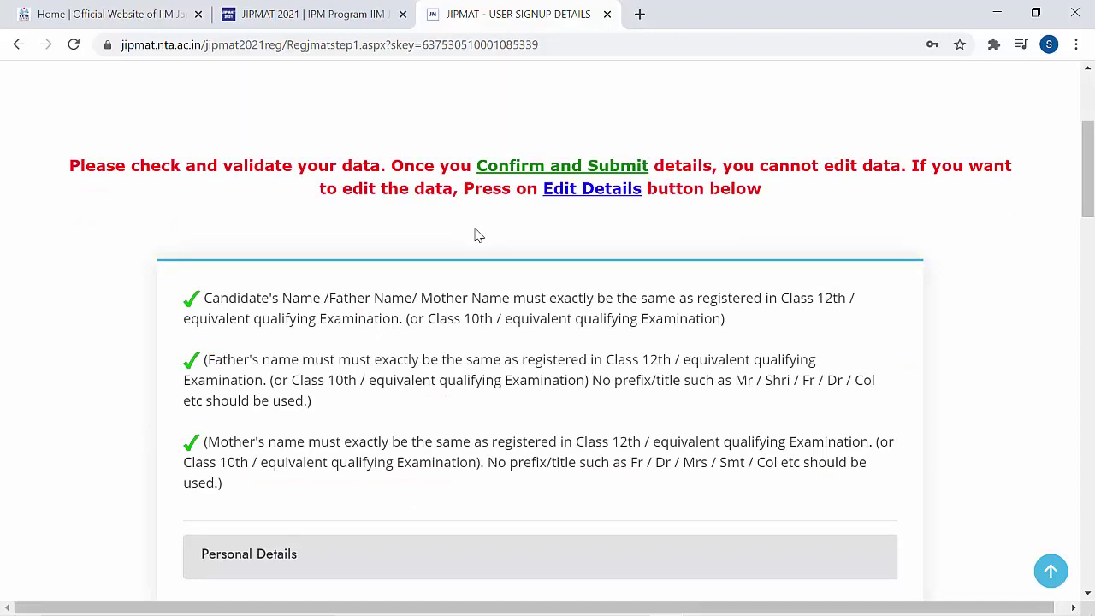
scroll(477, 235, "down", 15)
key("Return")
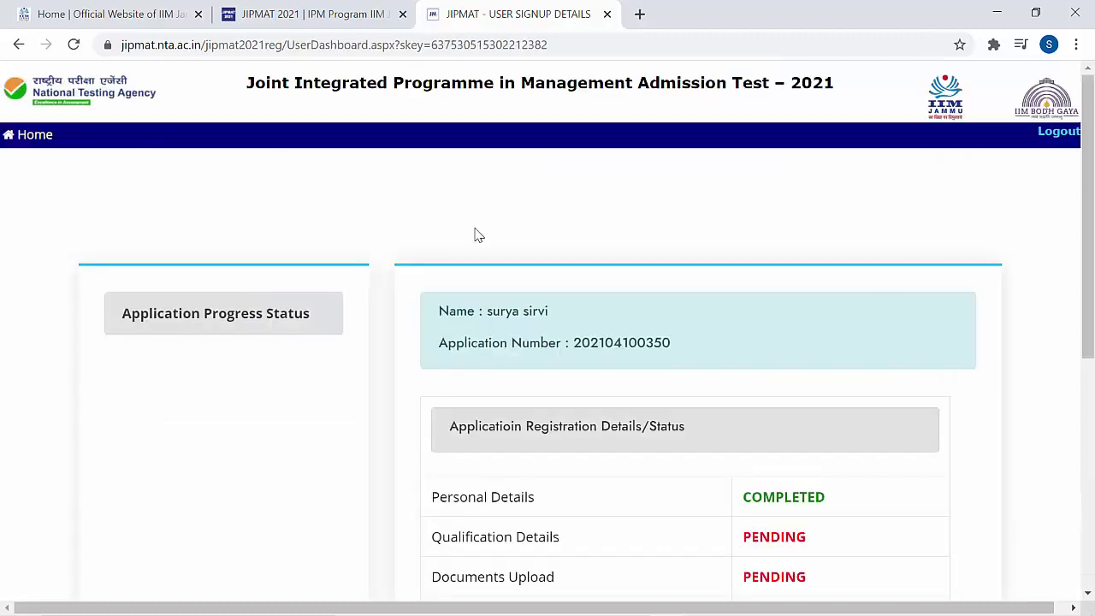
- Verify the e-mail ID with the OTP and open the Complete Application Form
scroll(478, 236, "down", 2)
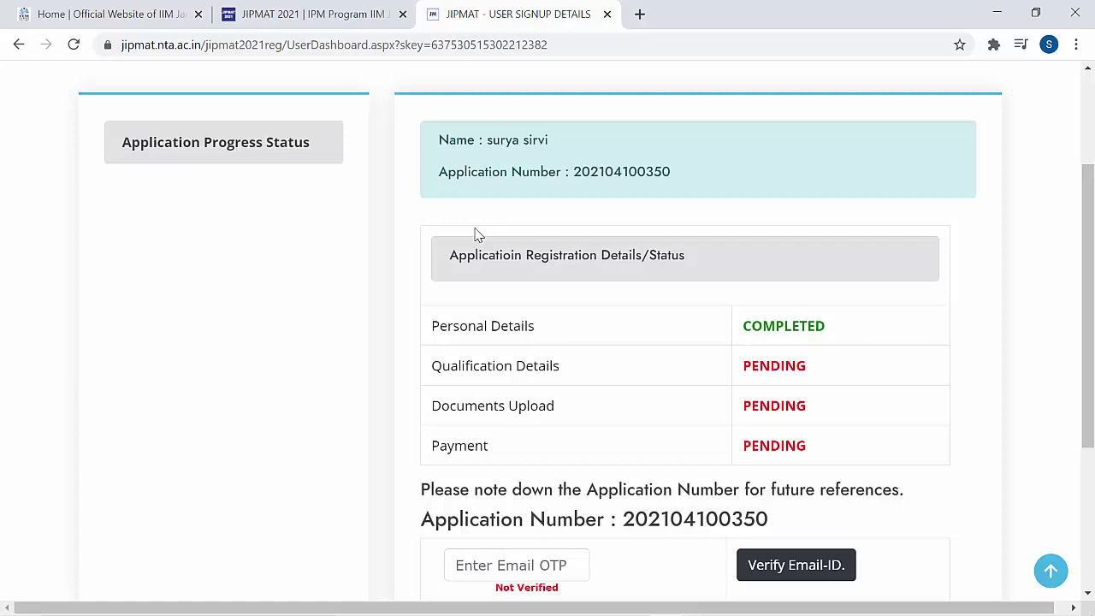
scroll(477, 235, "down", 1)
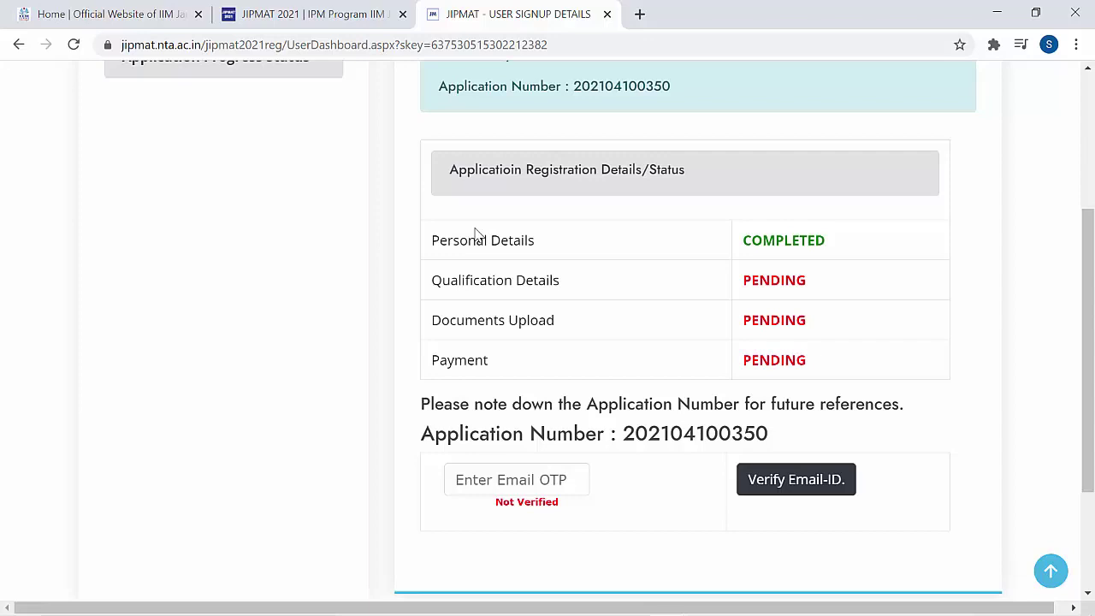
scroll(477, 235, "down", 2)
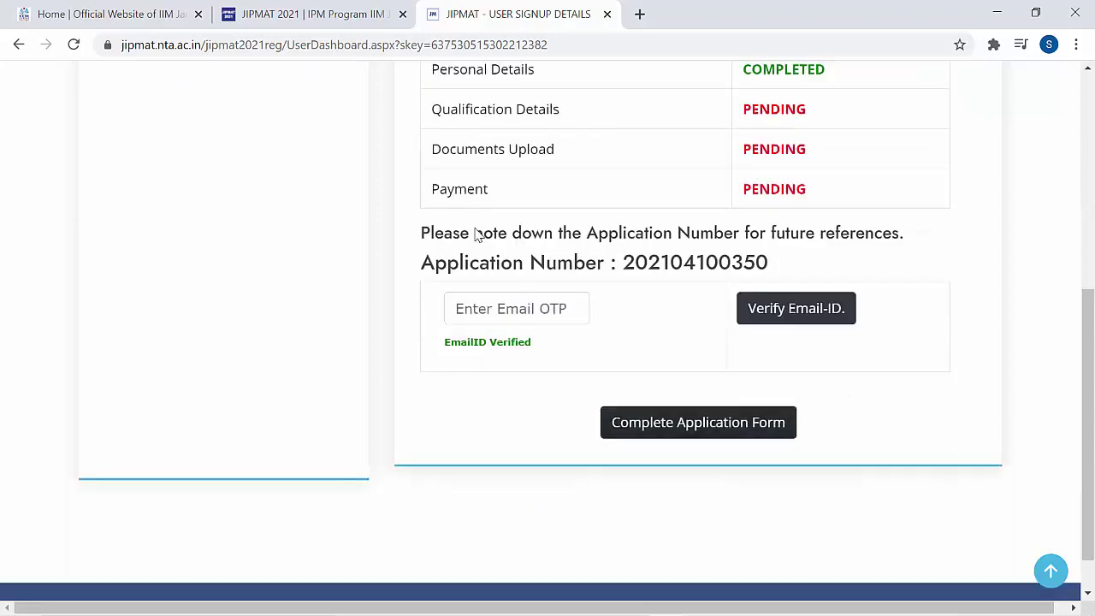
left_click(699, 420)
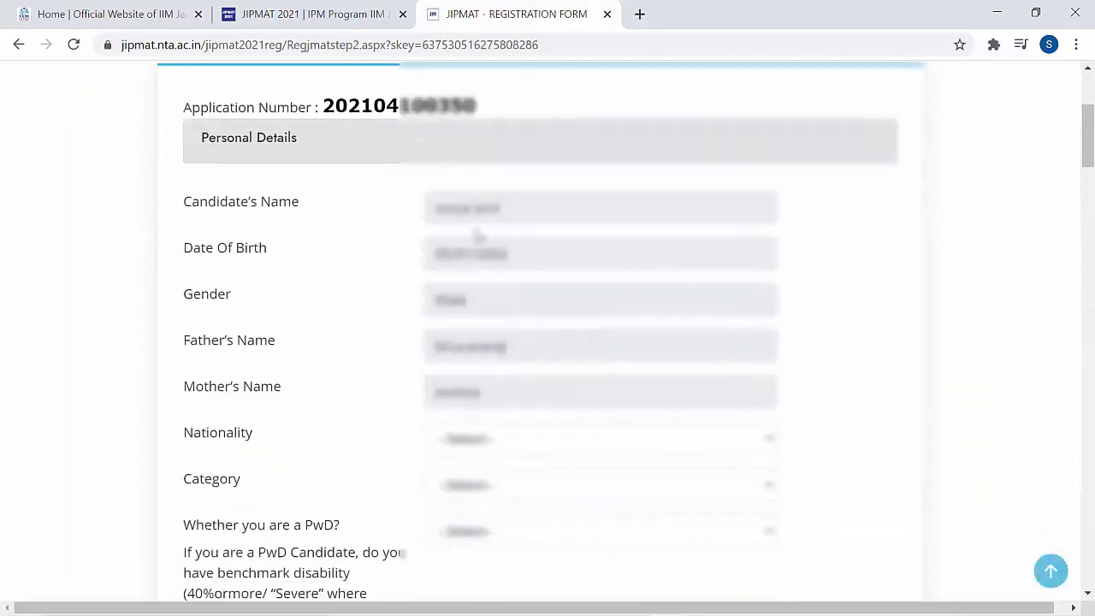
- Choose the Nationality, Category and PwD/Diabetic status options
scroll(477, 235, "down", 6)
left_click(477, 143)
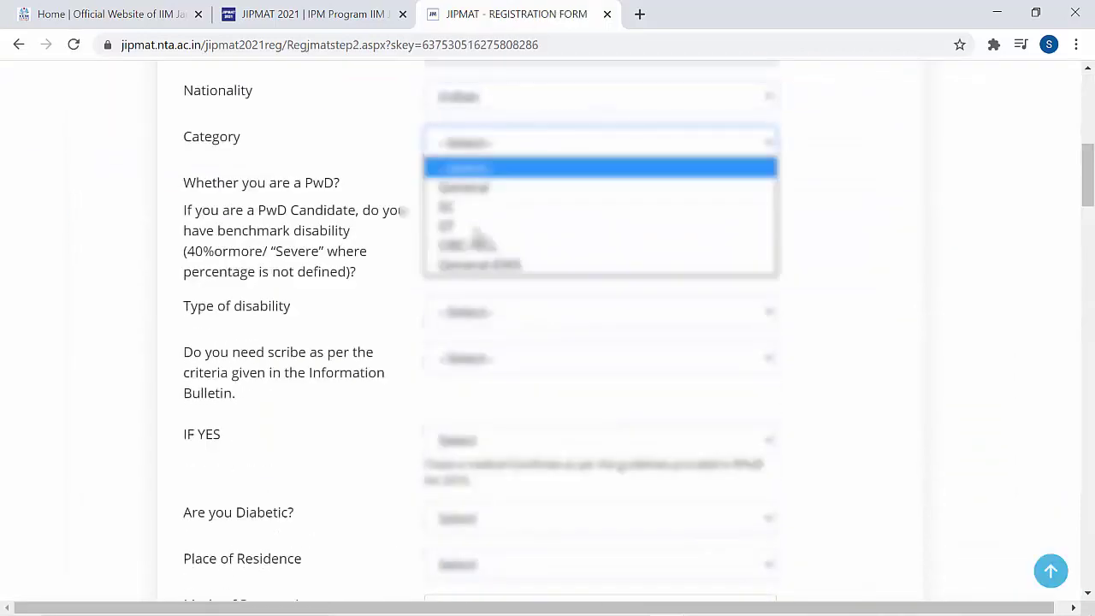
scroll(477, 235, "down", 3)
left_click(478, 232)
scroll(478, 235, "down", 2)
- Set Place of Residence to Urban and Mode of Preparation to Coaching
key("alt+Down")
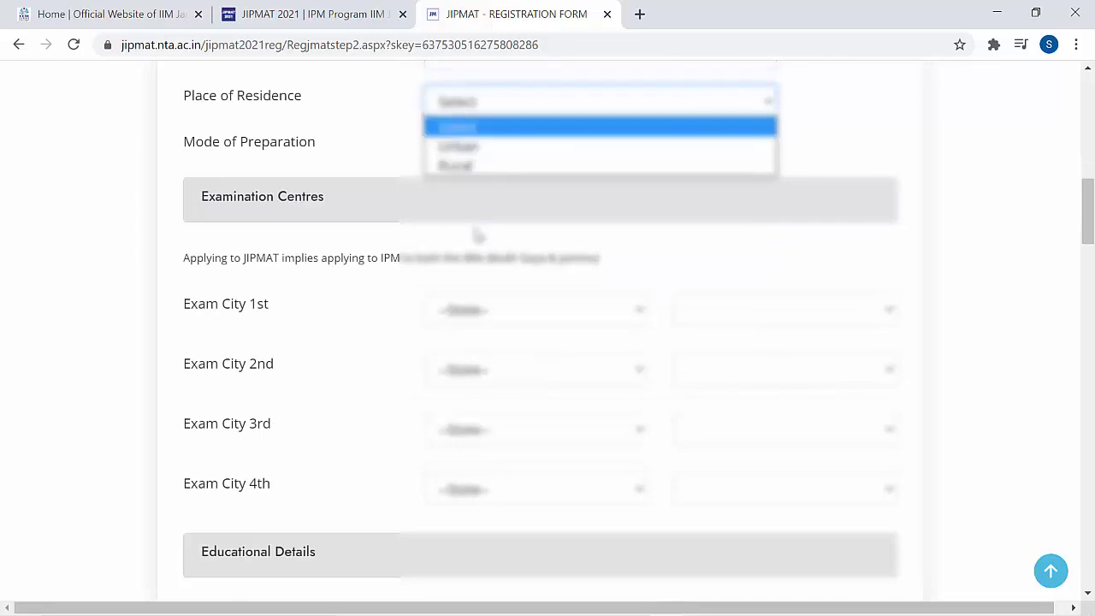
key("Down")
key("Return")
key("Tab")
key("alt+Down")
key("Down")
key("Return")
key("alt+Down")
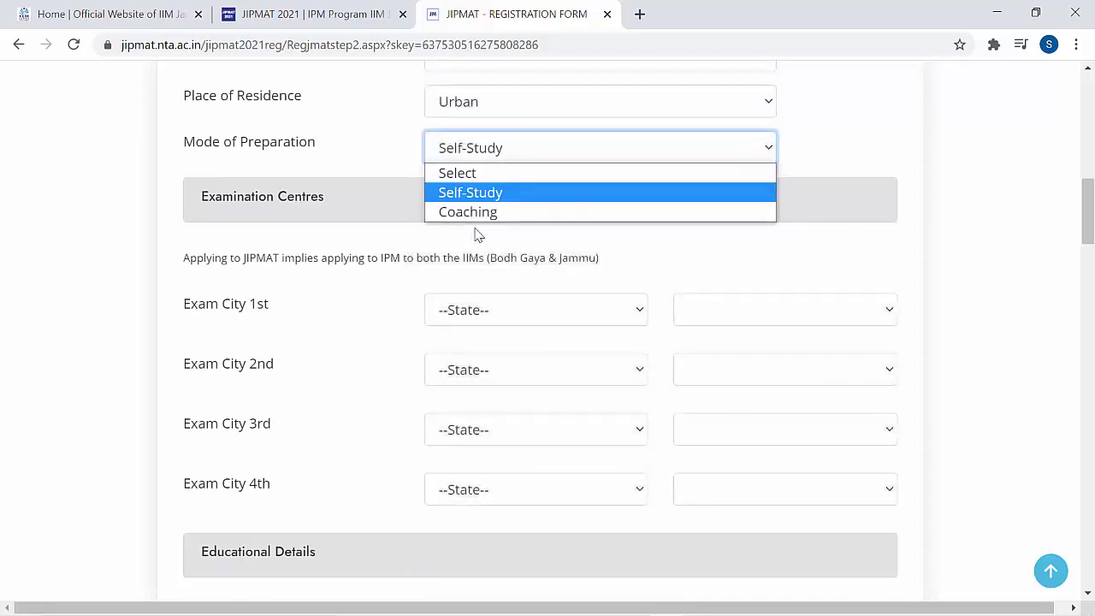
key("Down")
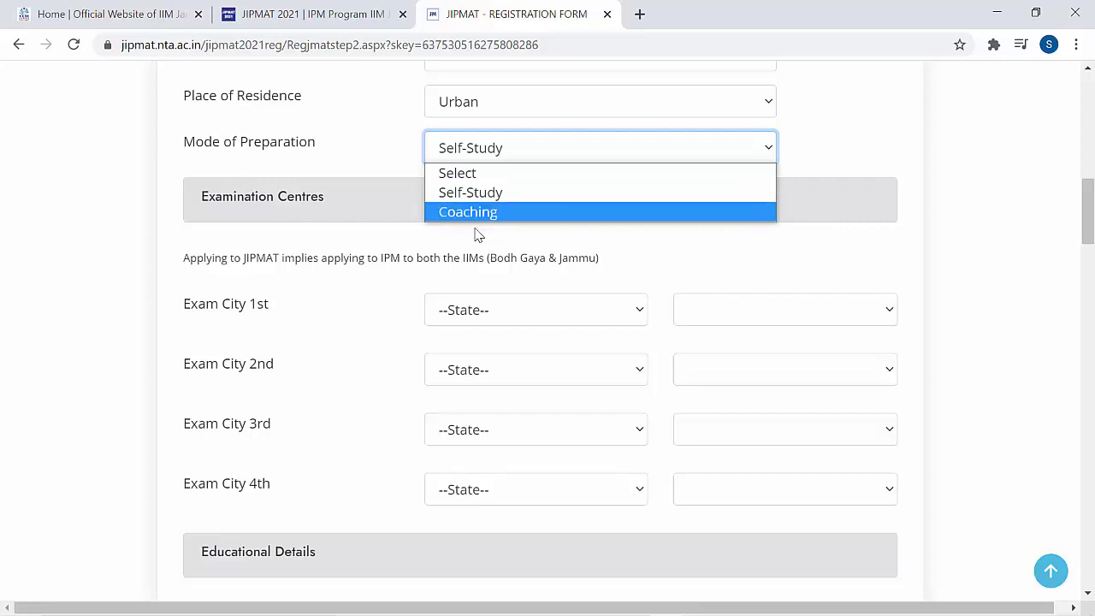
key("Return")
scroll(477, 235, "down", 1)
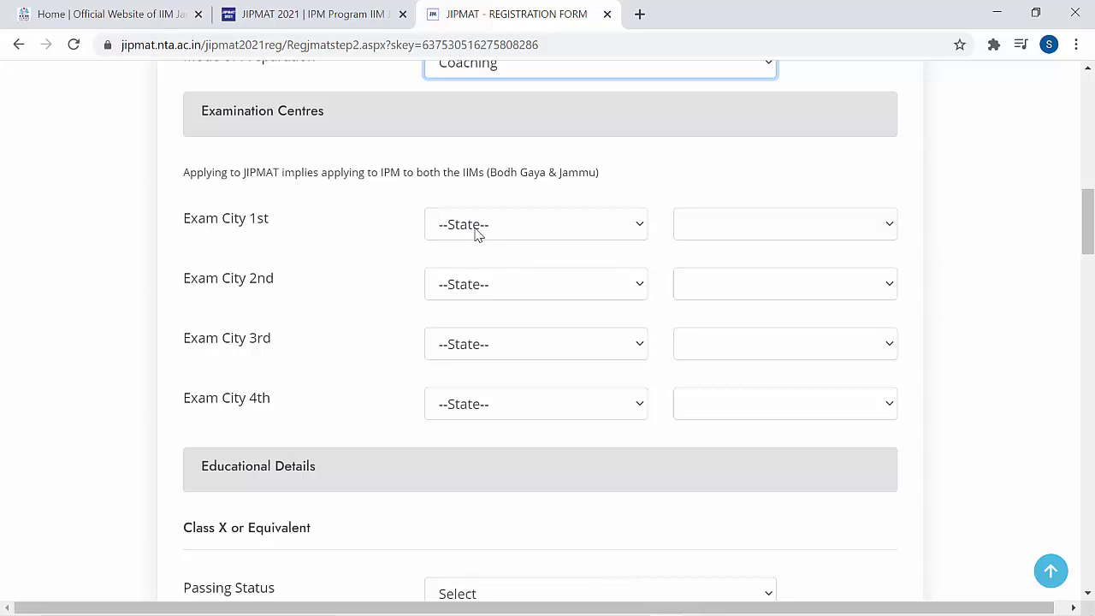
- Pick MUMBAI/ NAVI MUMBAI, PUNE and AURANGABAD as the first three exam cities
key("alt+Down")
key("Down")
key("Down")
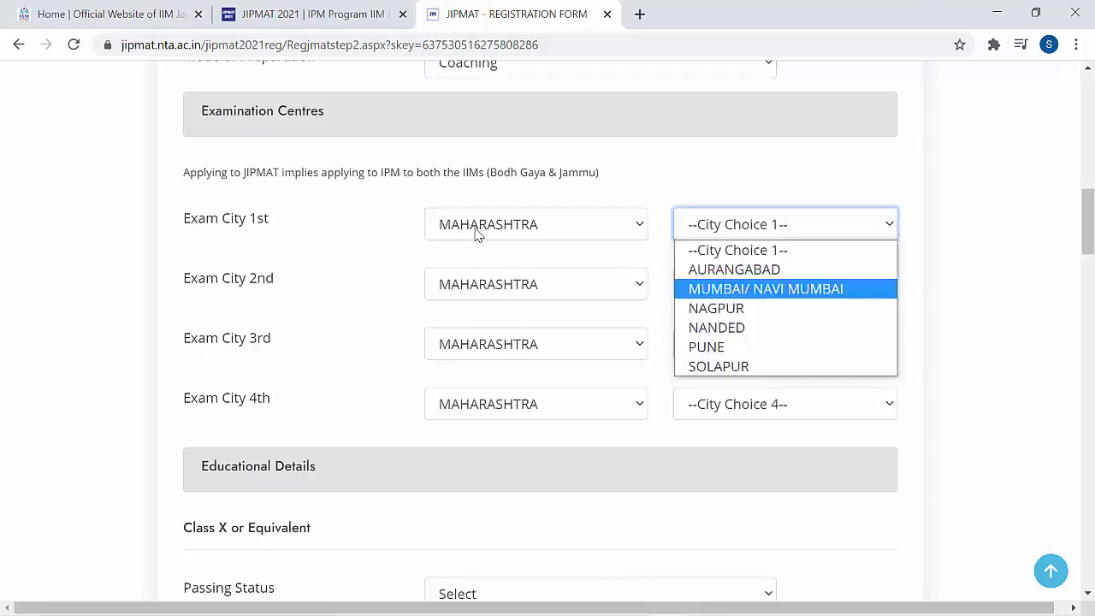
key("Return")
key("Tab")
key("Tab")
key("alt+Down")
key("Down")
key("Down")
key("Down")
key("Down")
key("Down")
key("Return")
key("Tab")
key("Tab")
key("alt+Down")
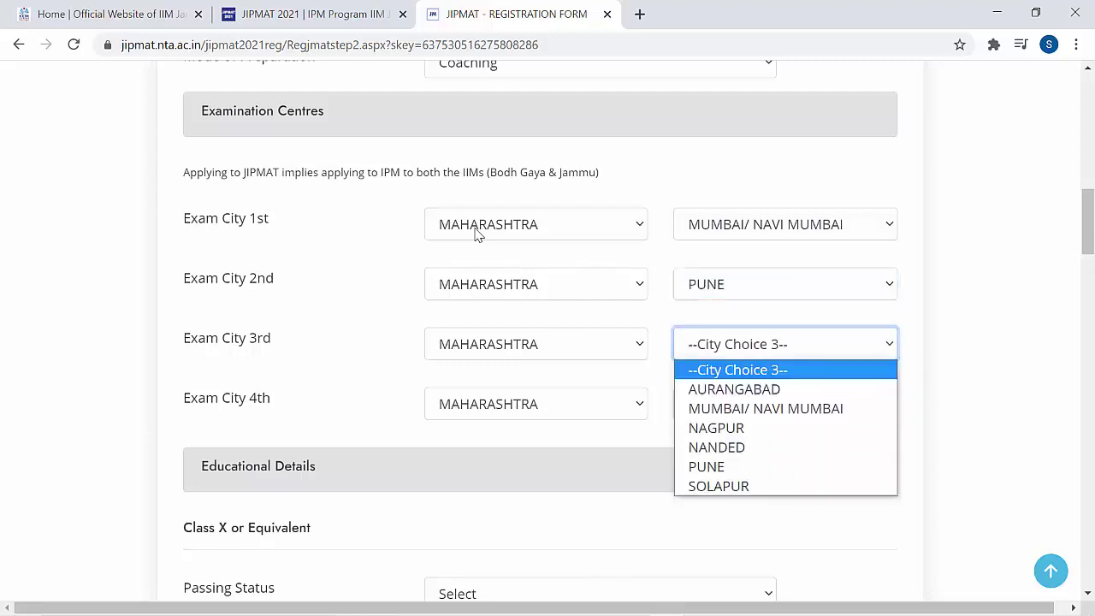
key("Down")
key("Return")
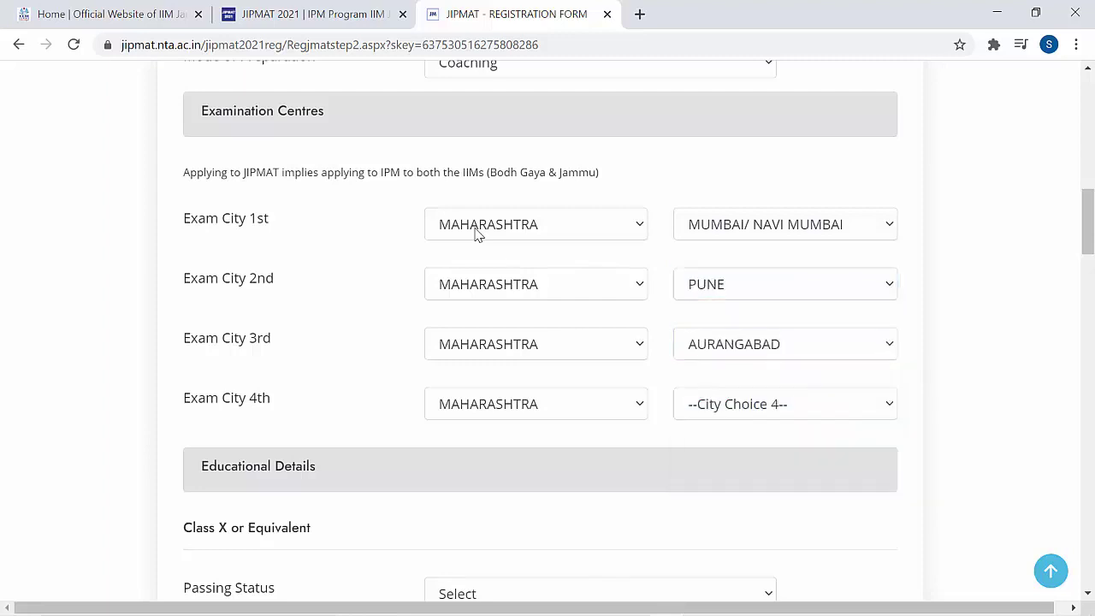
- Set the fourth exam city to SURAT in Gujarat
key("Tab")
key("alt+Down")
key("Up")
key("Up")
key("Up")
key("Up")
key("Up")
key("Up")
key("Up")
key("Up")
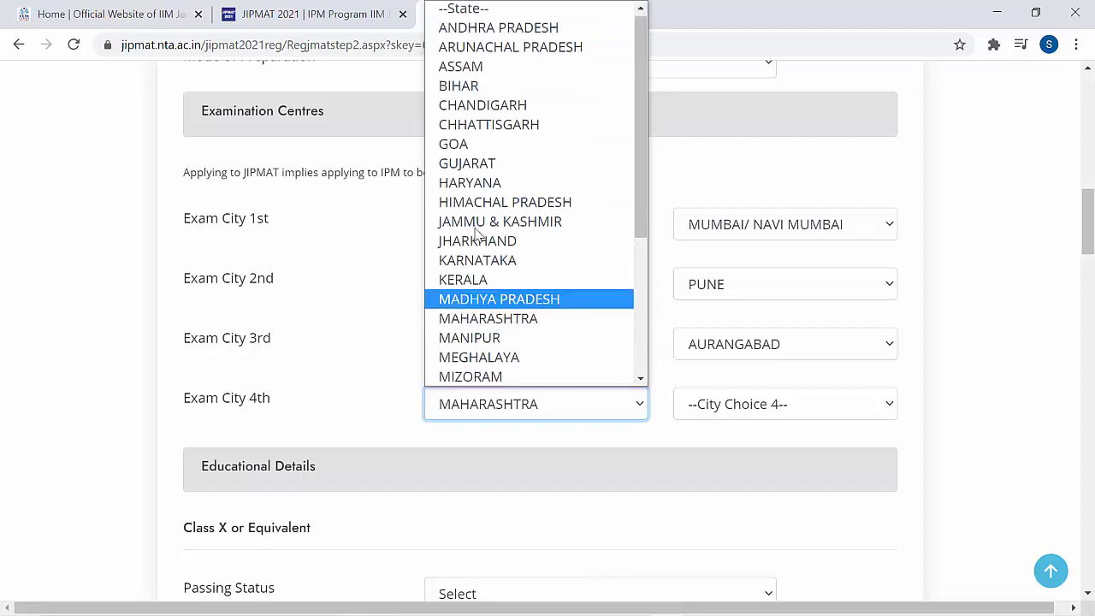
key("Return")
key("Tab")
key("alt+Down")
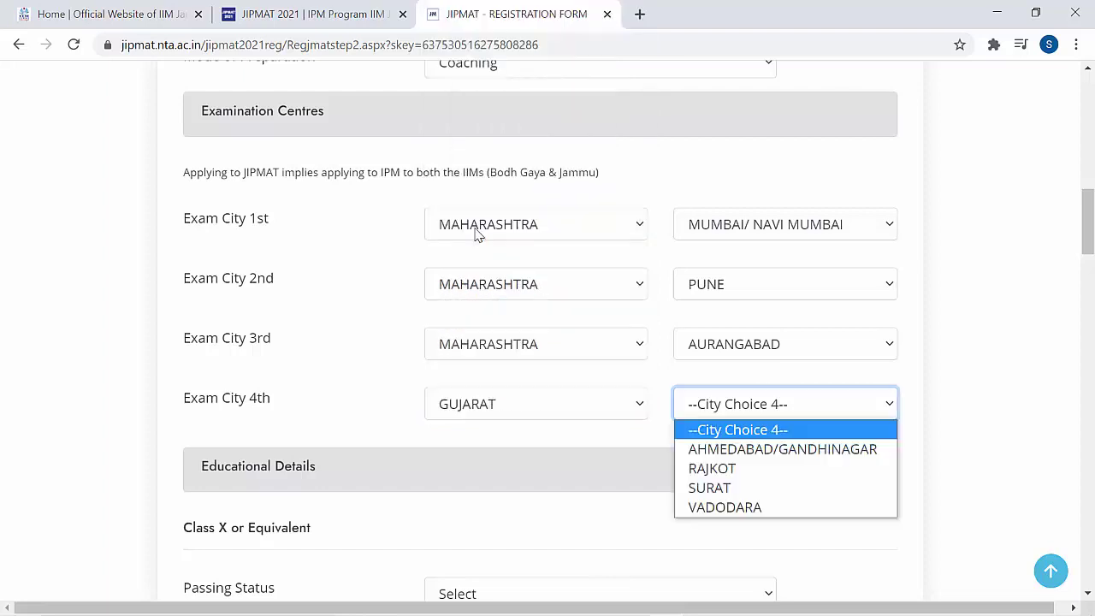
key("Down")
key("Down")
key("Down")
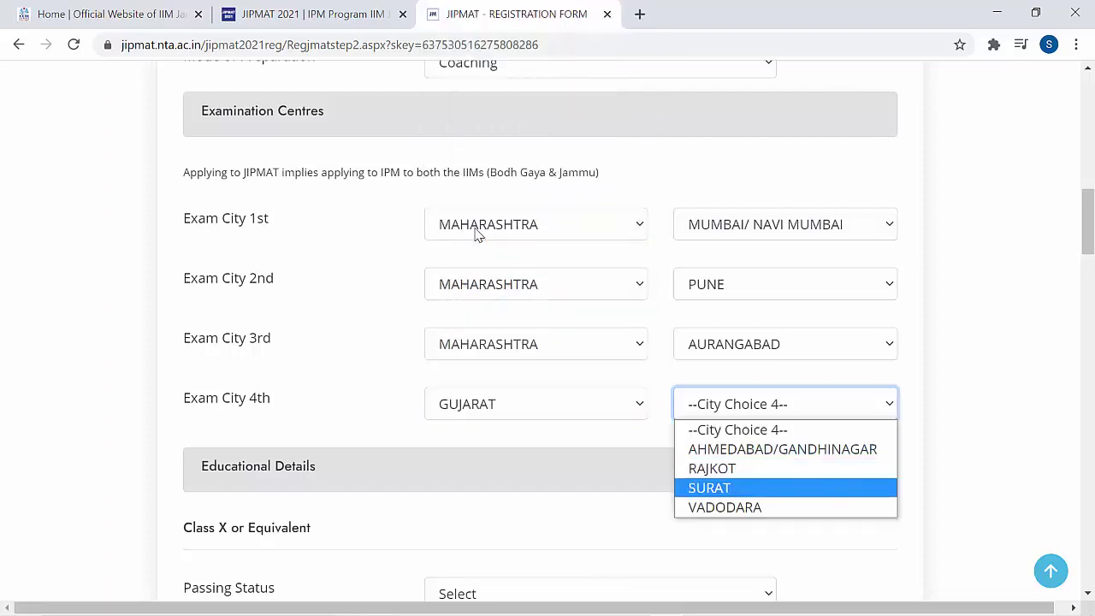
key("Return")
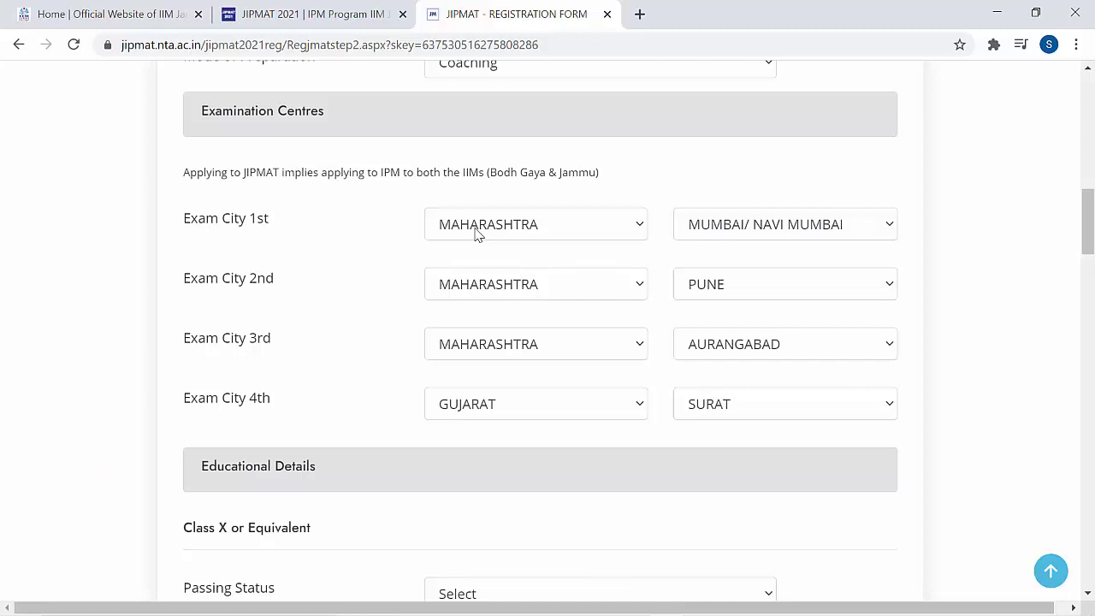
- Change the third exam city to INDORE in Madhya Pradesh
key("alt+Down")
key("Up")
key("Return")
key("Tab")
key("alt+Down")
key("Down")
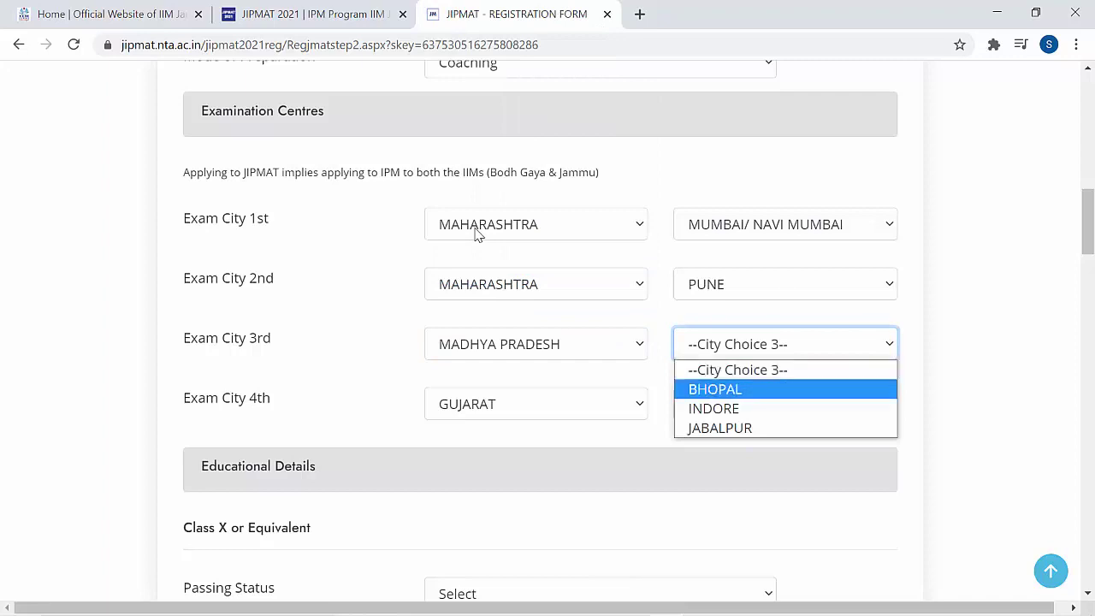
key("Down")
key("Return")
key("Tab")
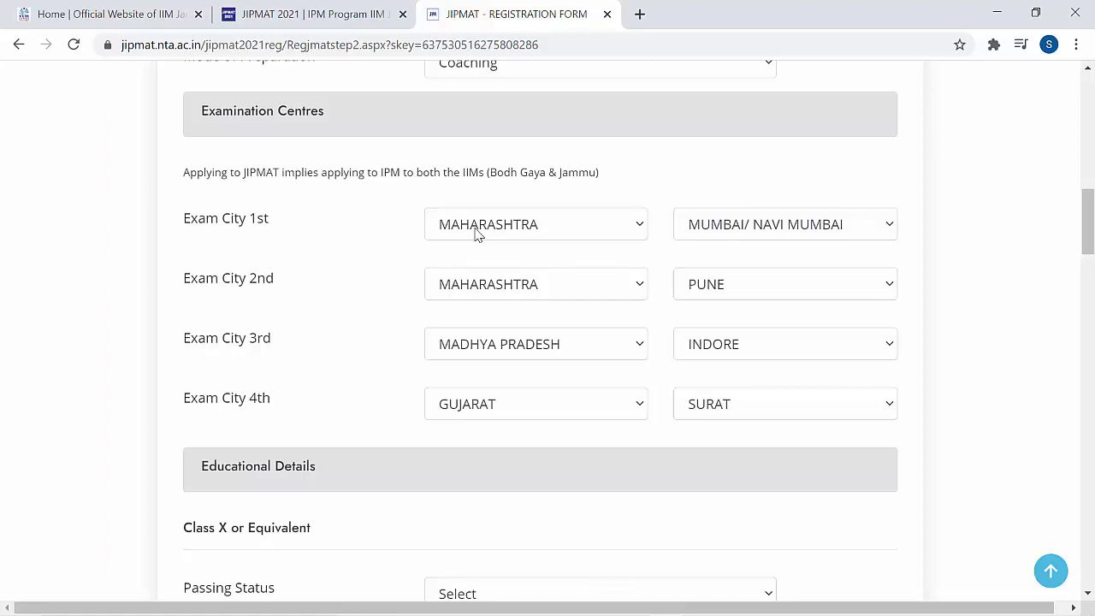
- Mark Class X as Passed, Maharashtra state board, year of passing 2018
scroll(477, 235, "down", 4)
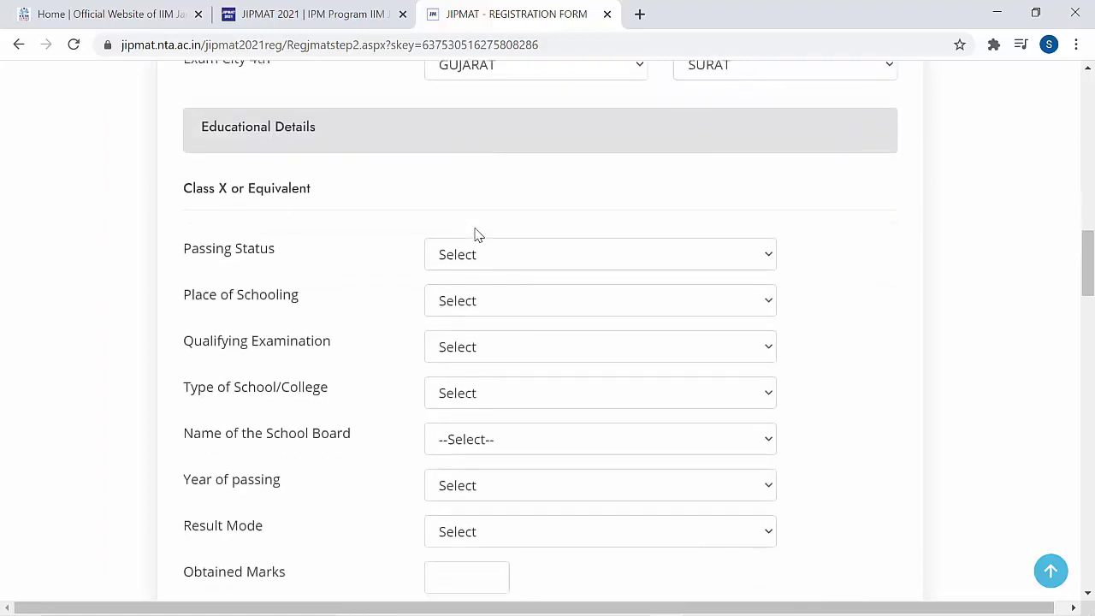
left_click(477, 238)
key("Down")
key("Return")
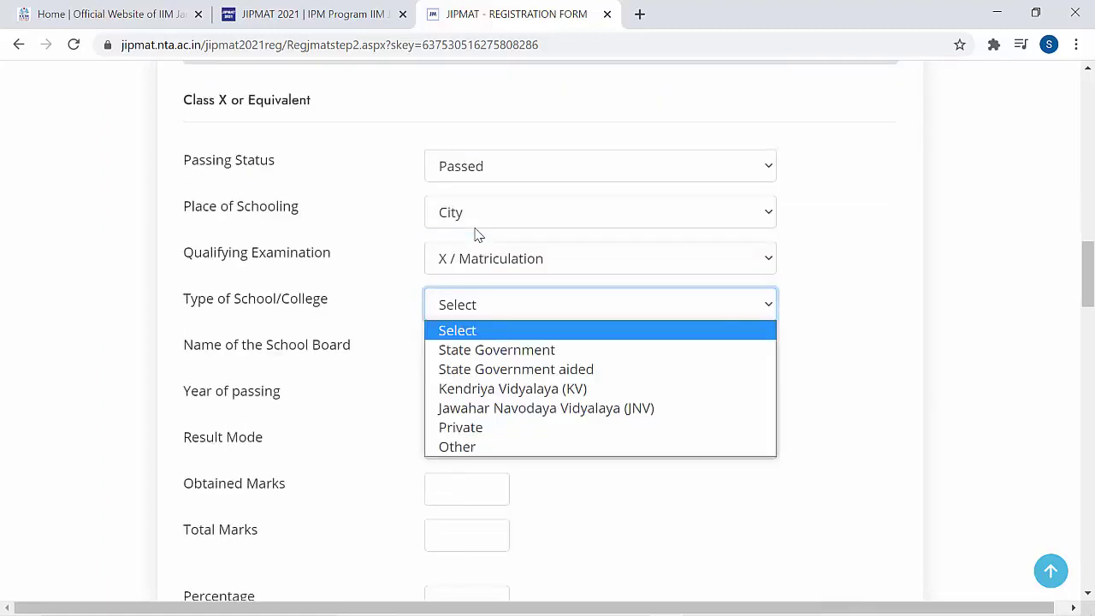
key("Down")
key("Down")
key("Up")
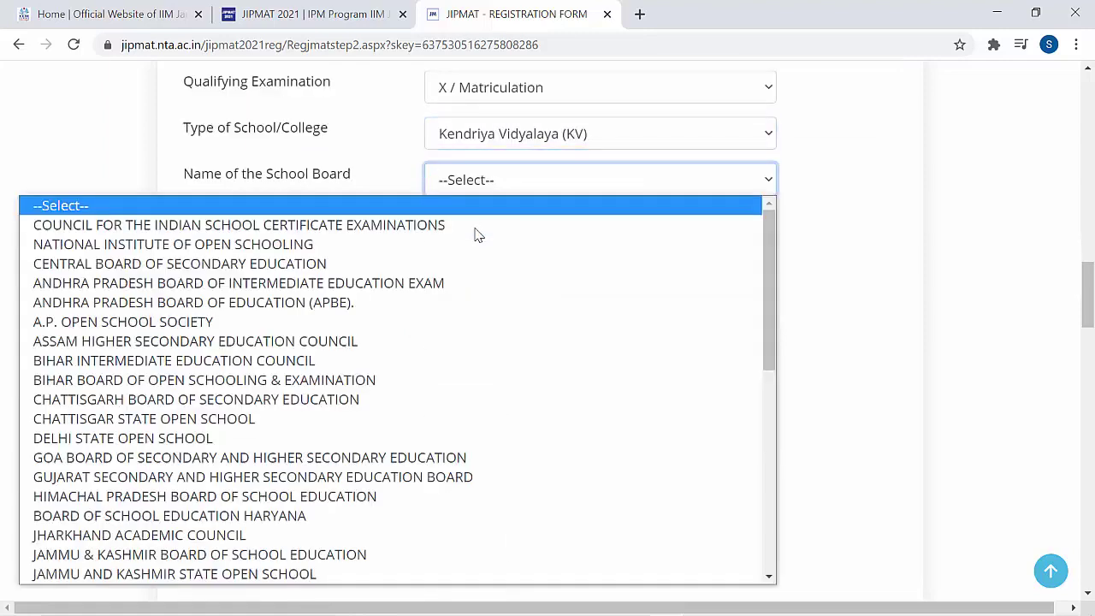
key("m")
key("Return")
left_click(477, 234)
key("Down")
key("Down")
key("Return")
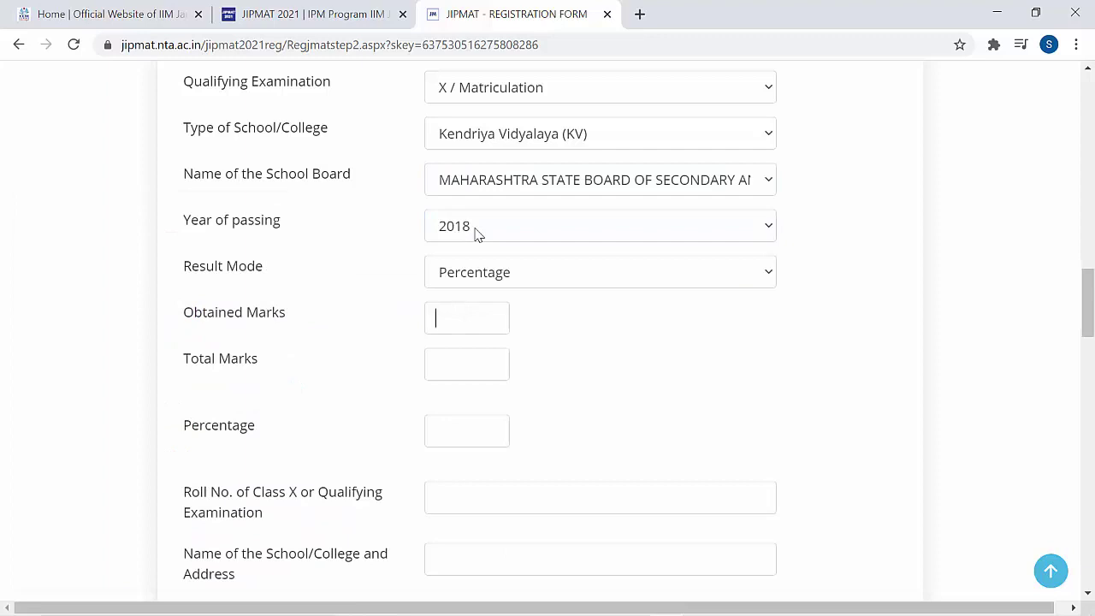
- Set the Class X result mode and marks fields
key("Tab")
key("Tab")
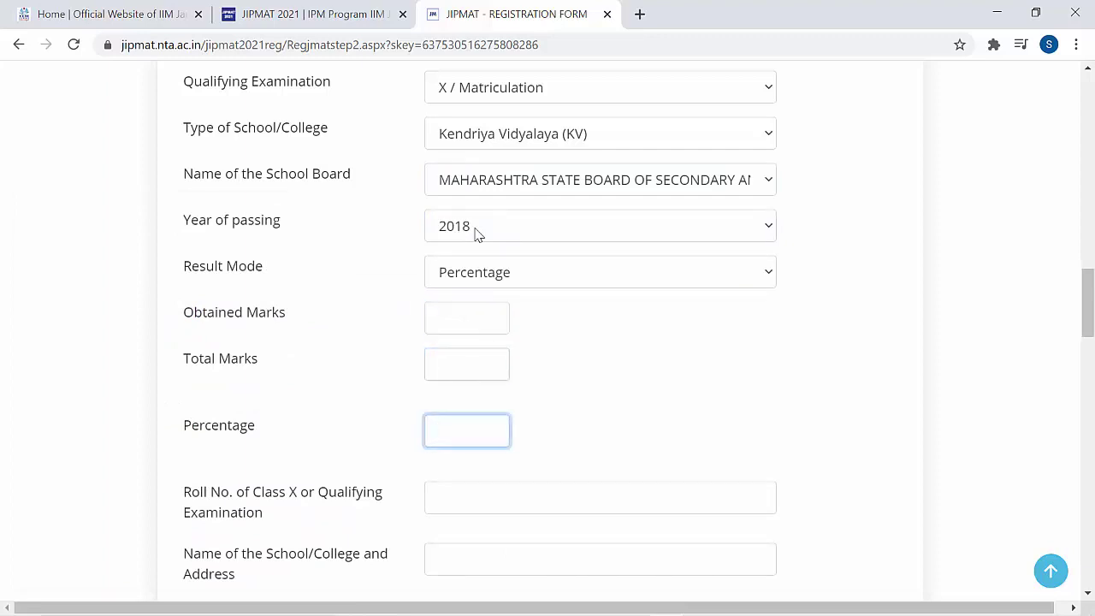
key("shift+Tab")
key("shift+Tab")
key("shift+Tab")
key("alt+Down")
key("Down")
key("Return")
key("Tab")
key("alt+Down")
key("Down")
key("Return")
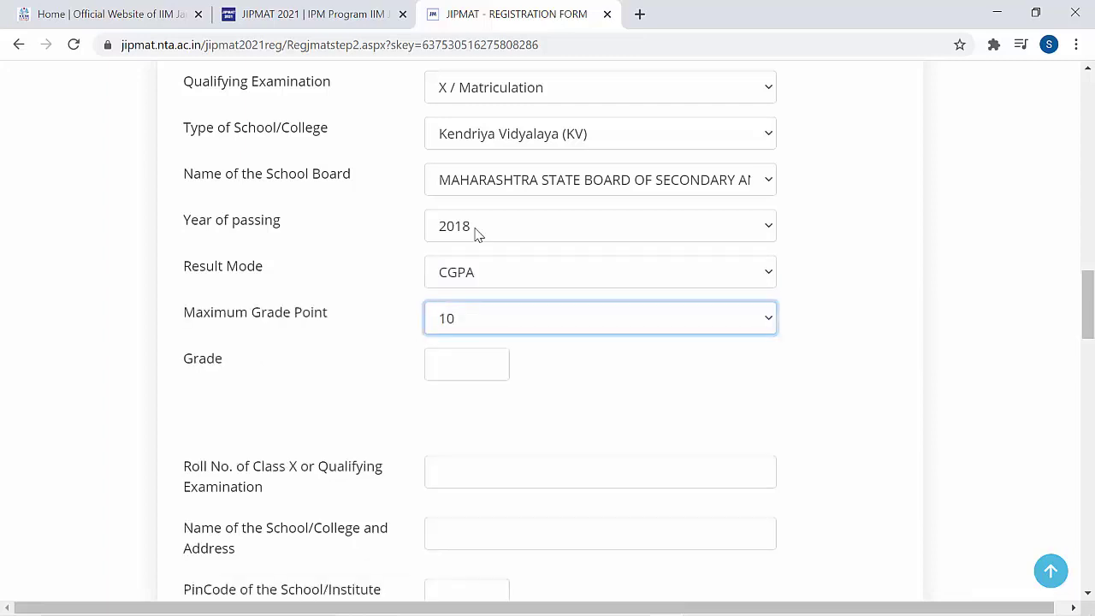
key("Tab")
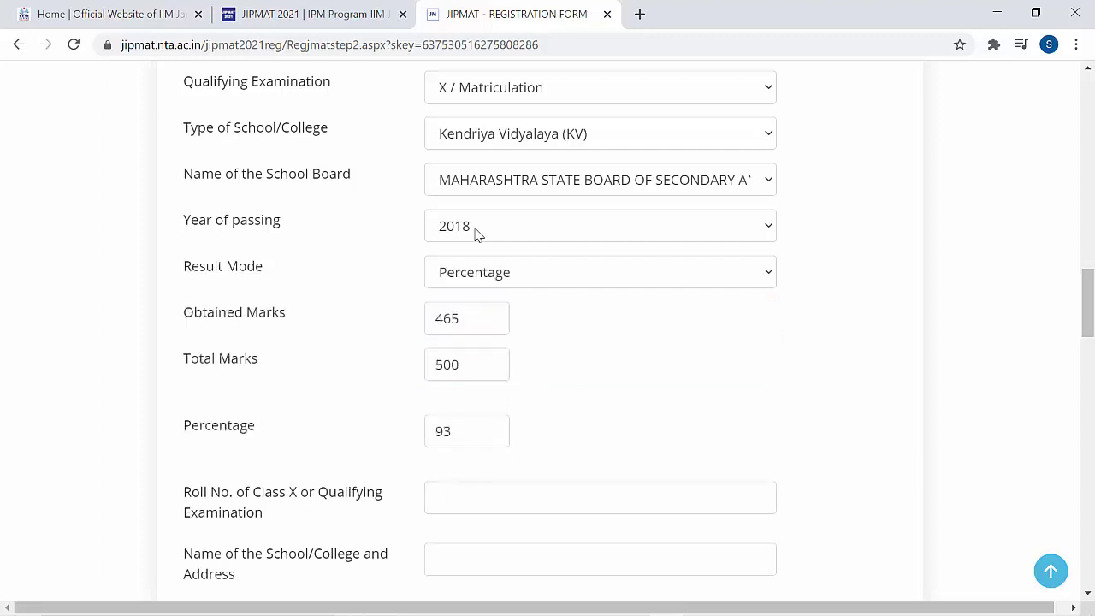
- Fill in the Class X roll number
scroll(478, 234, "down", 2)
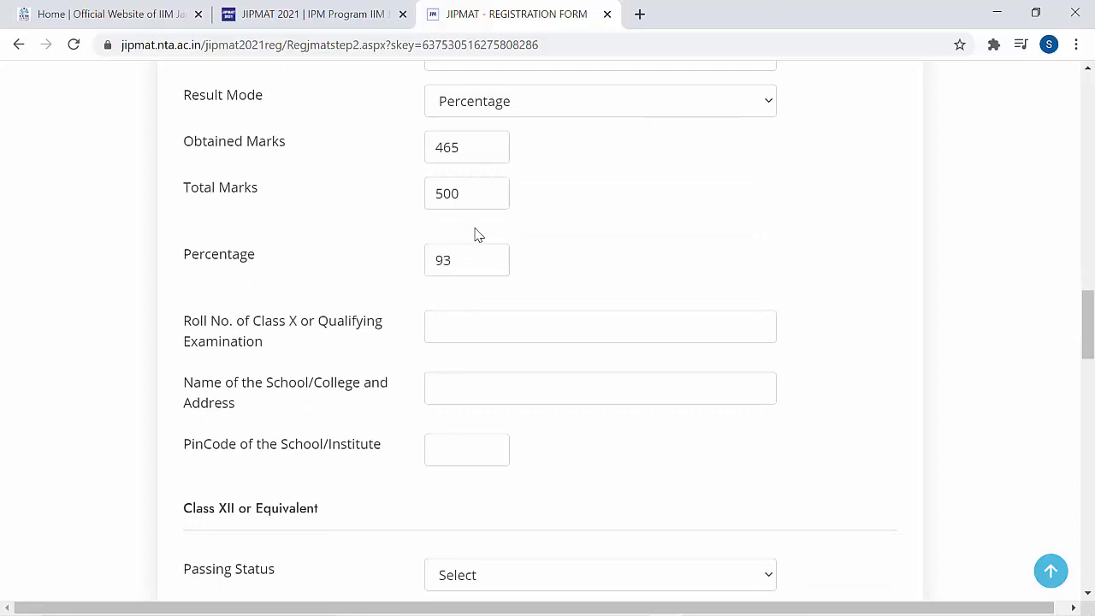
key("Tab")
type("123456")
key("Tab")
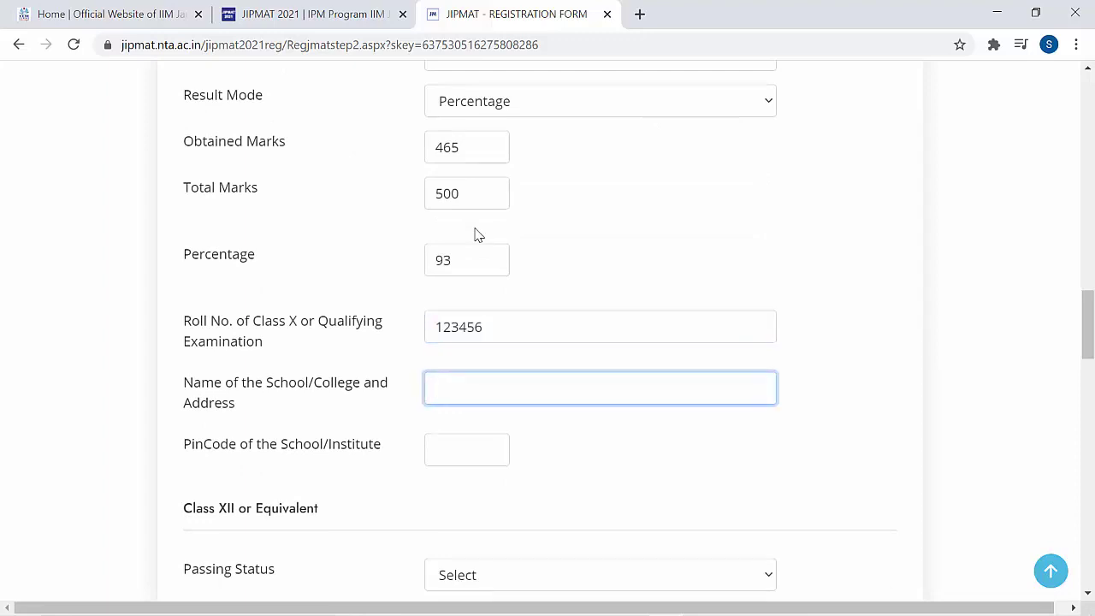
scroll(477, 234, "down", 5)
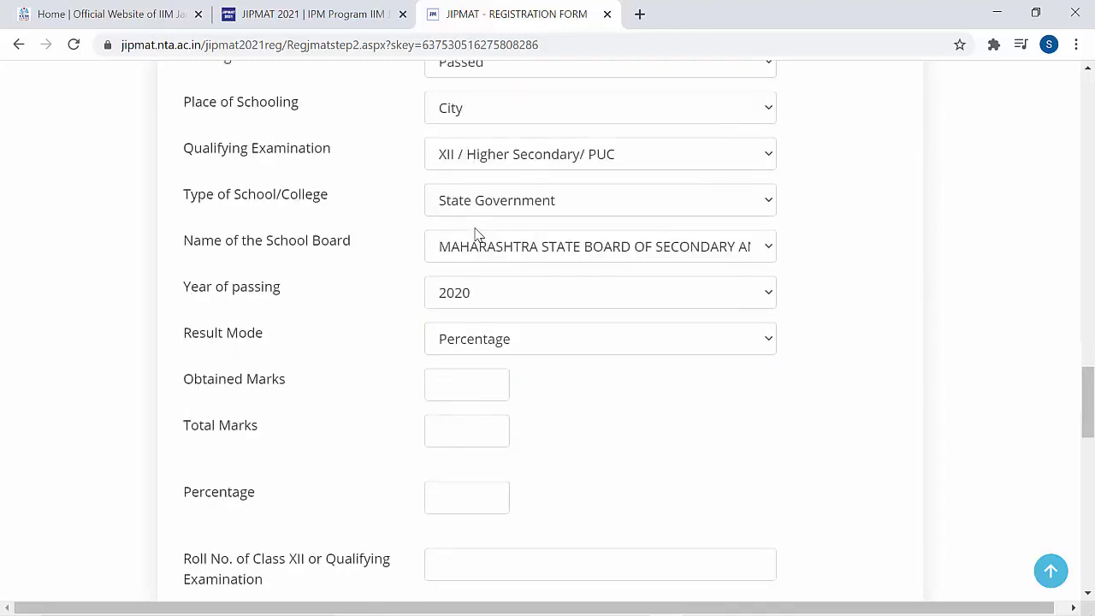
- Keep the Class XII year of passing as 2020 and result mode as Percentage
key("alt+Down")
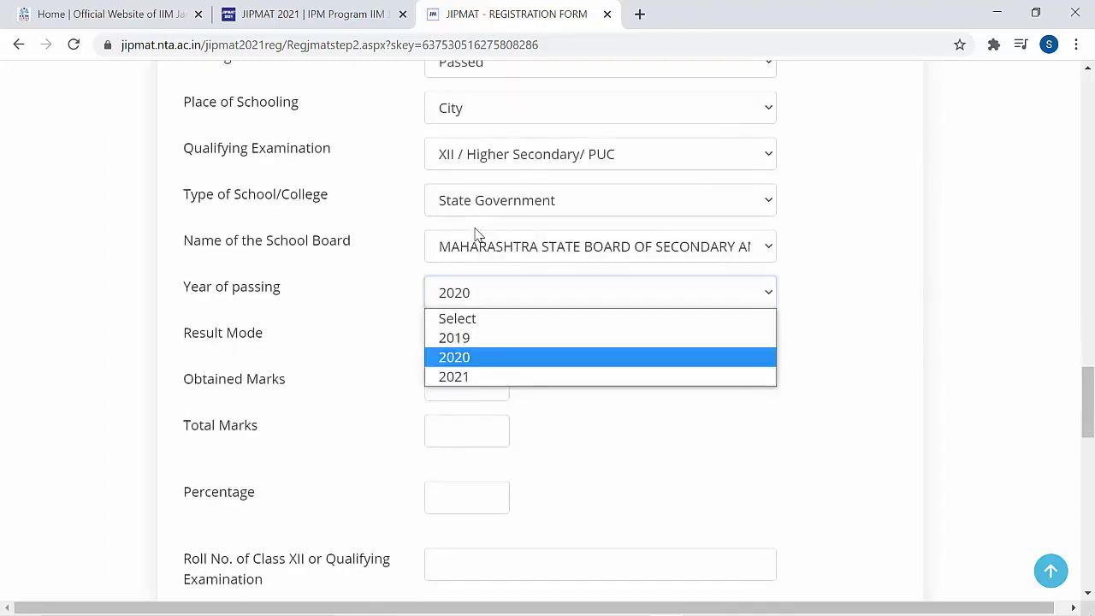
key("Tab")
key("alt+Down")
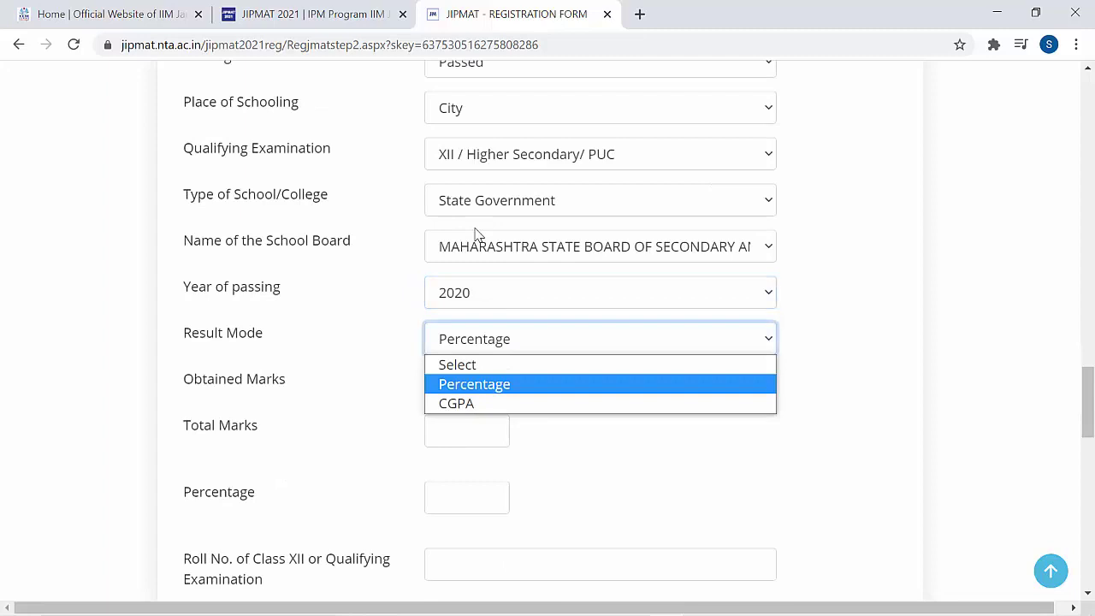
key("Return")
- Set the Class XII passing status to Passed and place of schooling to City
scroll(478, 233, "up", 1)
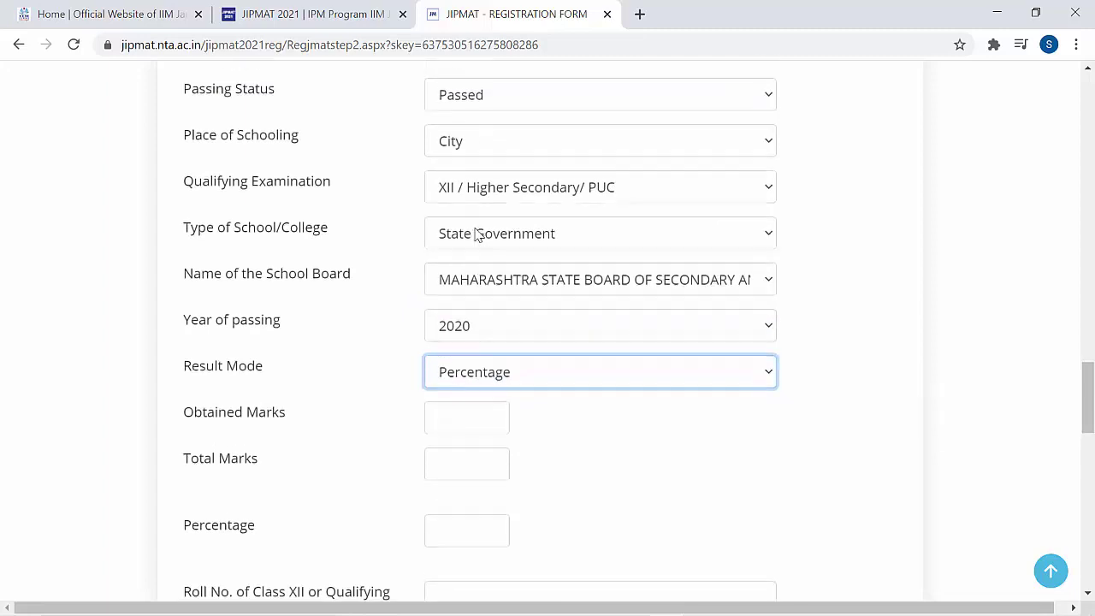
key("shift+Tab")
key("shift+Tab")
key("shift+Tab")
key("shift+Tab")
key("shift+Tab")
key("shift+Tab")
key("alt+Down")
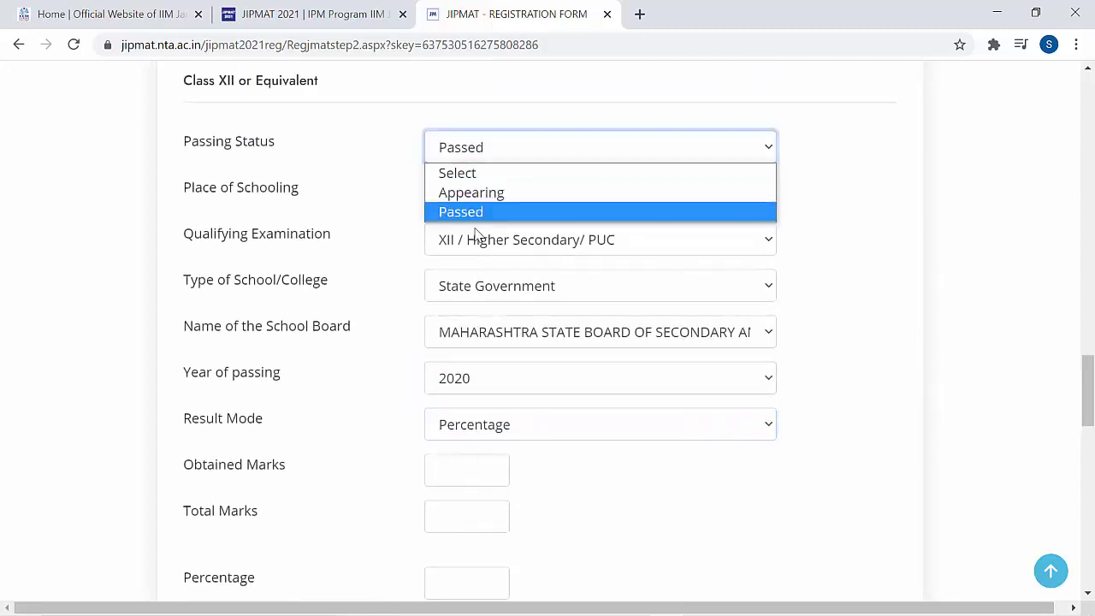
key("Escape")
key("Up")
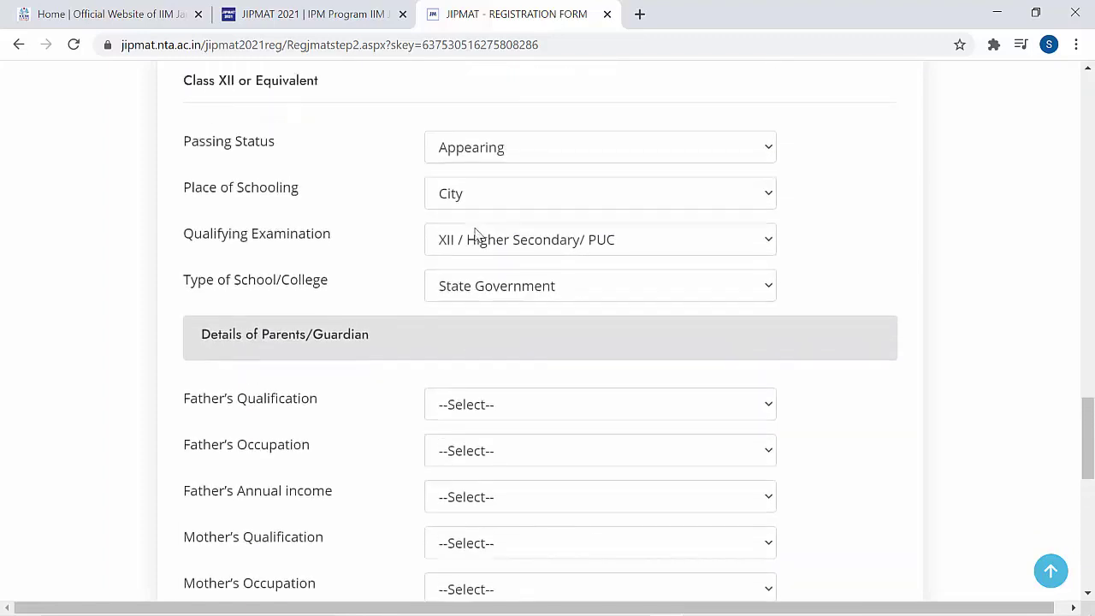
key("Tab")
key("alt+Down")
key("Return")
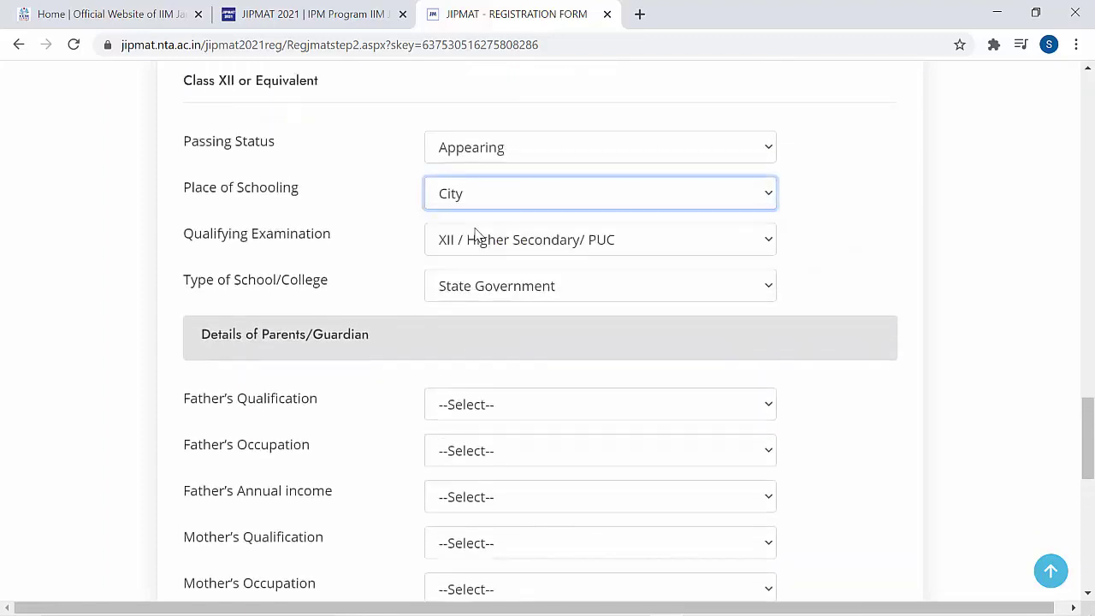
scroll(476, 234, "up", 1)
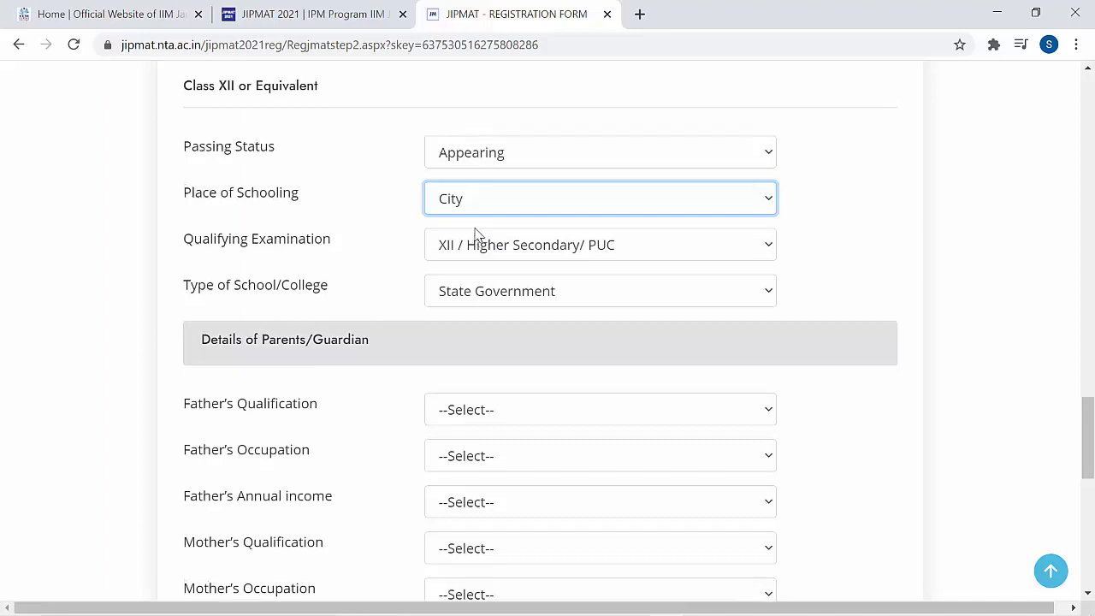
left_click(476, 234)
key("Down")
key("Return")
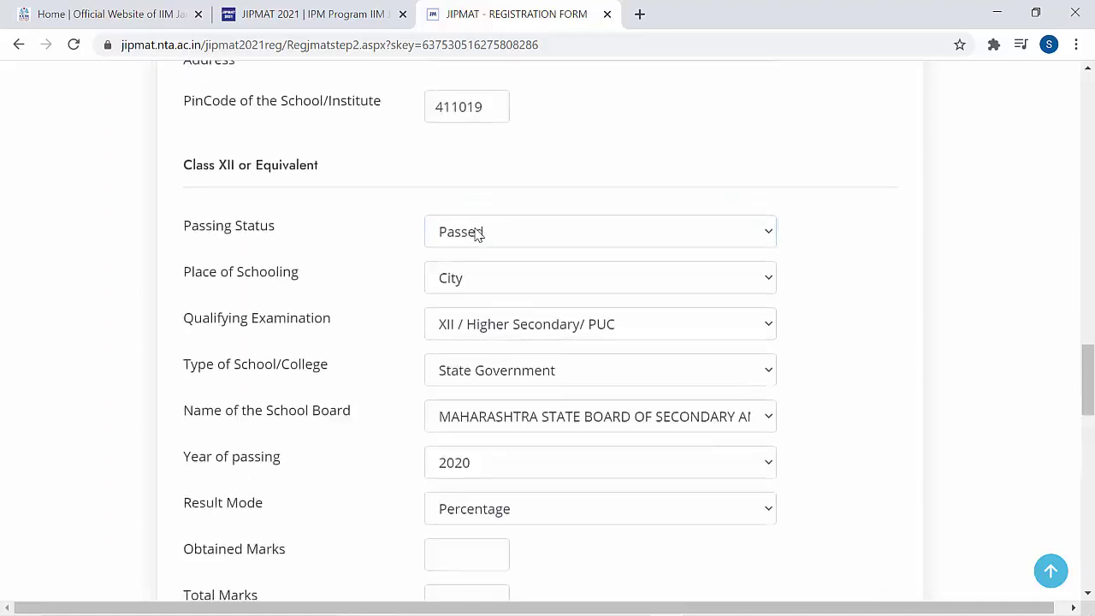
- Enter Class XII marks of 450 out of 500, then fill the following code field
scroll(476, 234, "down", 2)
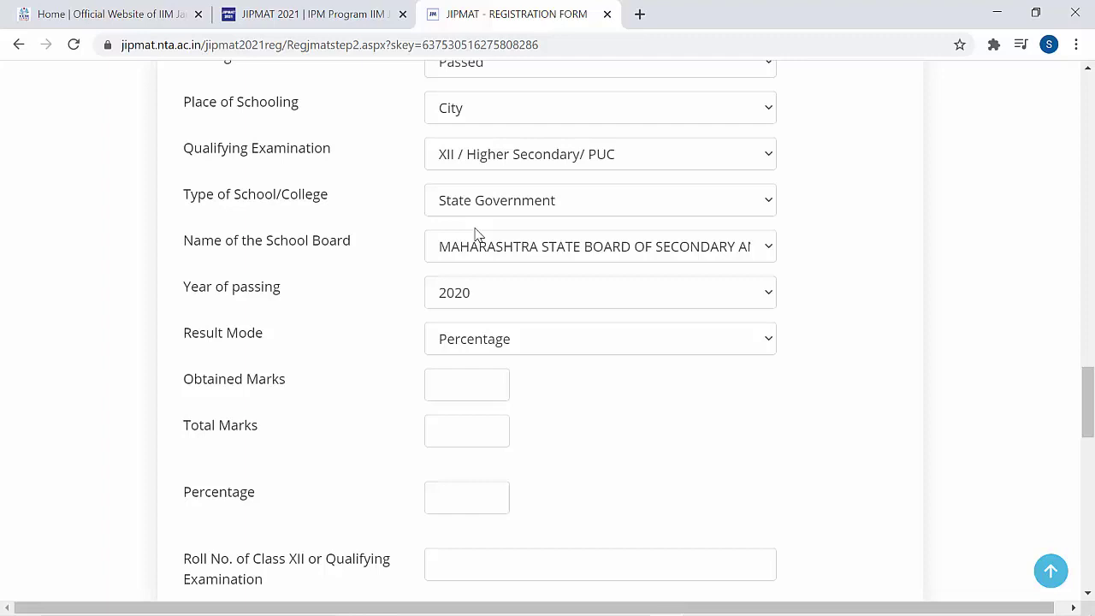
type("450")
key("Tab")
type("500")
scroll(476, 234, "down", 3)
key("Tab")
type("411019")
scroll(476, 234, "down", 3)
scroll(476, 235, "down", 1)
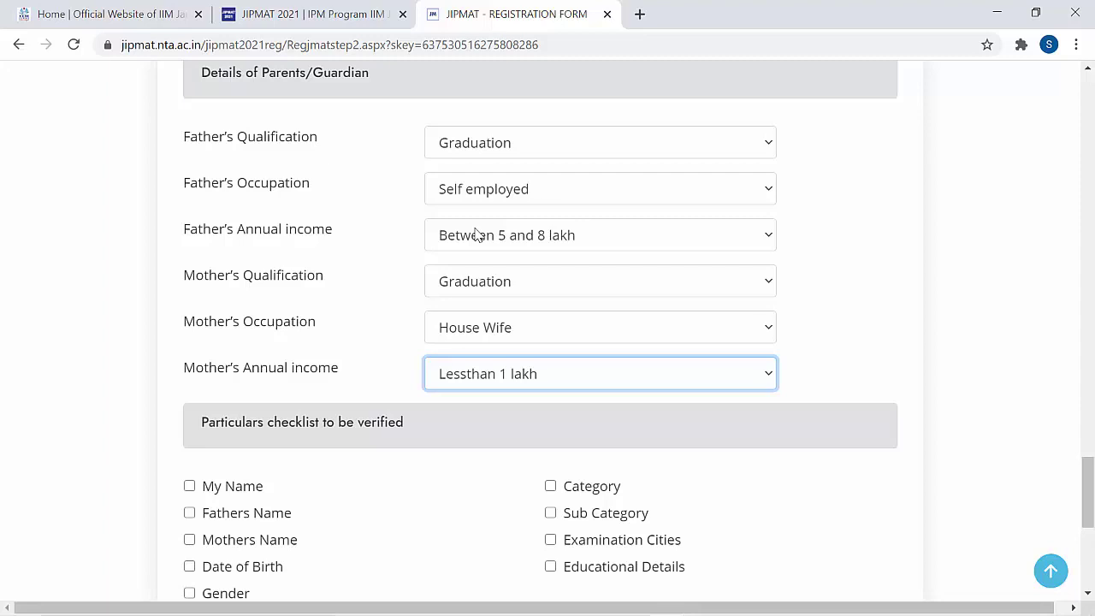
- Tick the My Name, Fathers Name, Mothers Name, Date of Birth and Gender checklist items
scroll(476, 235, "down", 3)
key("Tab")
key("space")
key("Tab")
key("space")
key("Tab")
key("space")
key("Tab")
key("space")
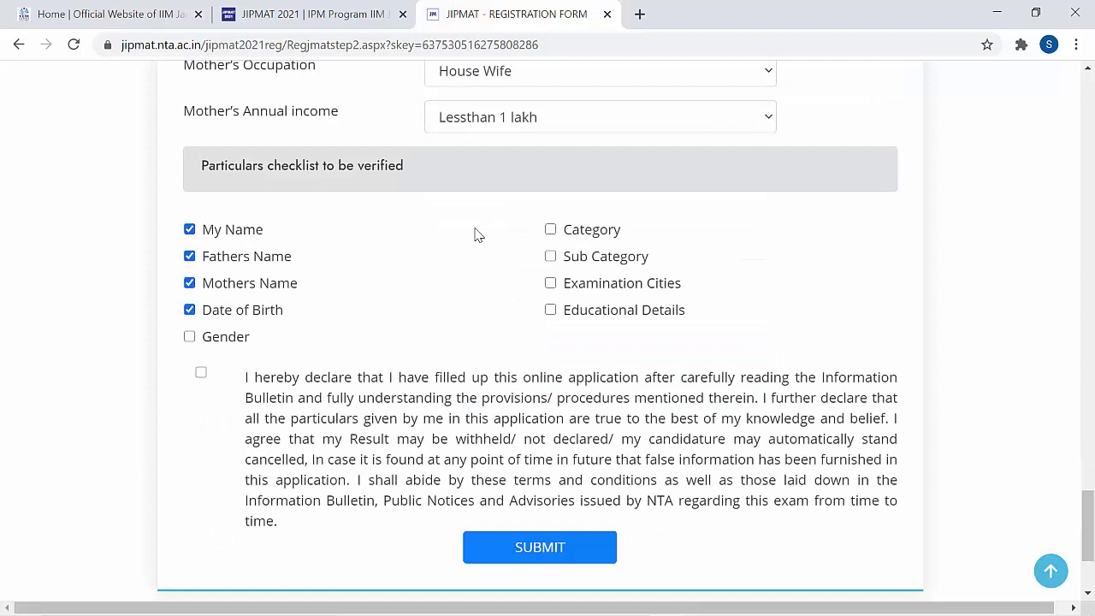
key("Tab")
key("space")
- Tick the Category, Sub Category, Examination Cities and Educational Details checklist items
key("Tab")
key("space")
key("Tab")
key("space")
key("Tab")
key("space")
key("Tab")
key("space")
- Agree to the application declaration and submit the qualification details form
key("Tab")
key("space")
key("Tab")
key("Return")
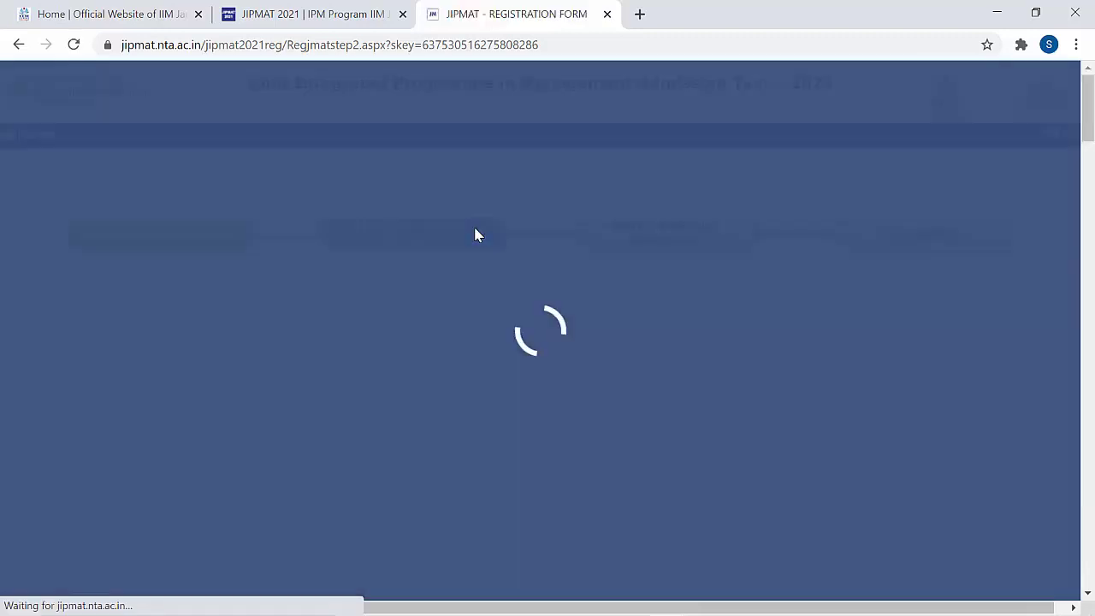
- Confirm the entered details and acknowledge the documents uploaded notice
key("Tab")
key("Return")
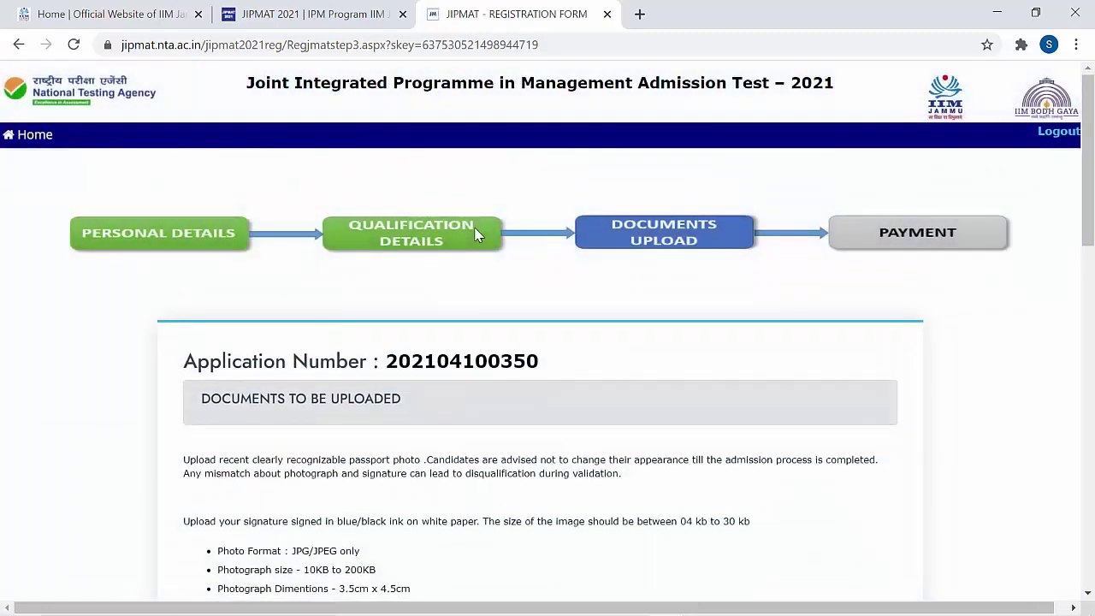
scroll(476, 235, "down", 10)
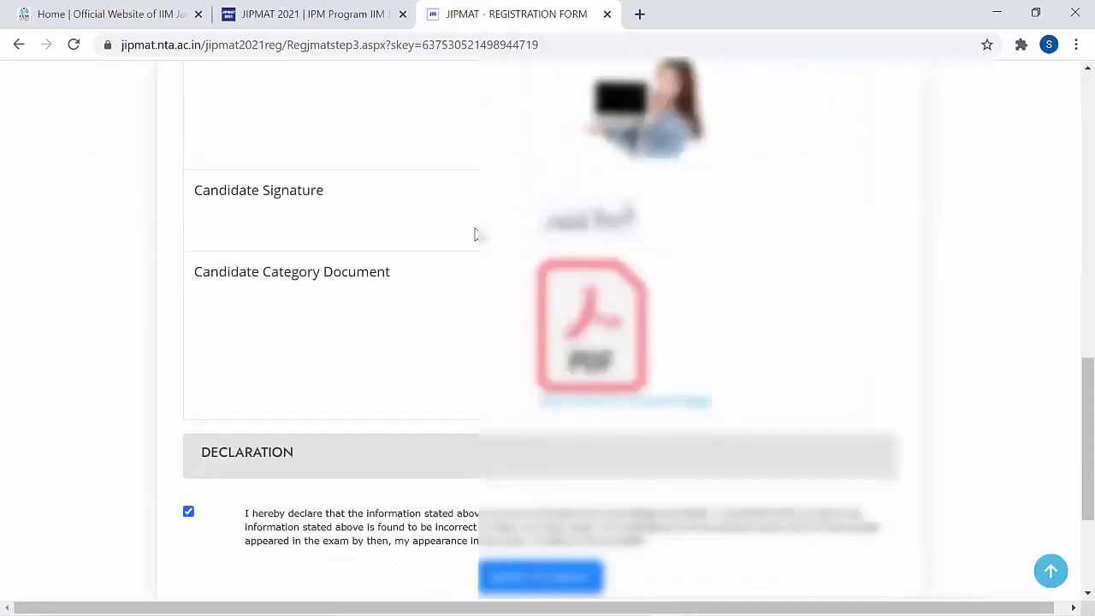
scroll(475, 234, "down", 3)
key("Return")
key("Return")
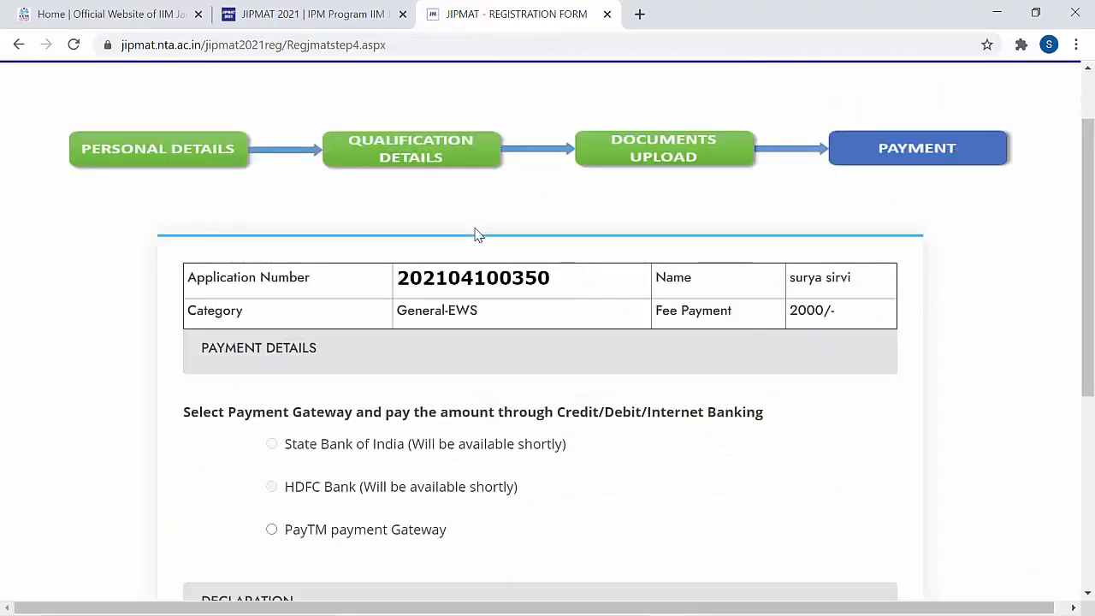
- Proceed via the PayTM gateway to the Paytm page showing the ₹2,009.44 fee
scroll(476, 234, "down", 2)
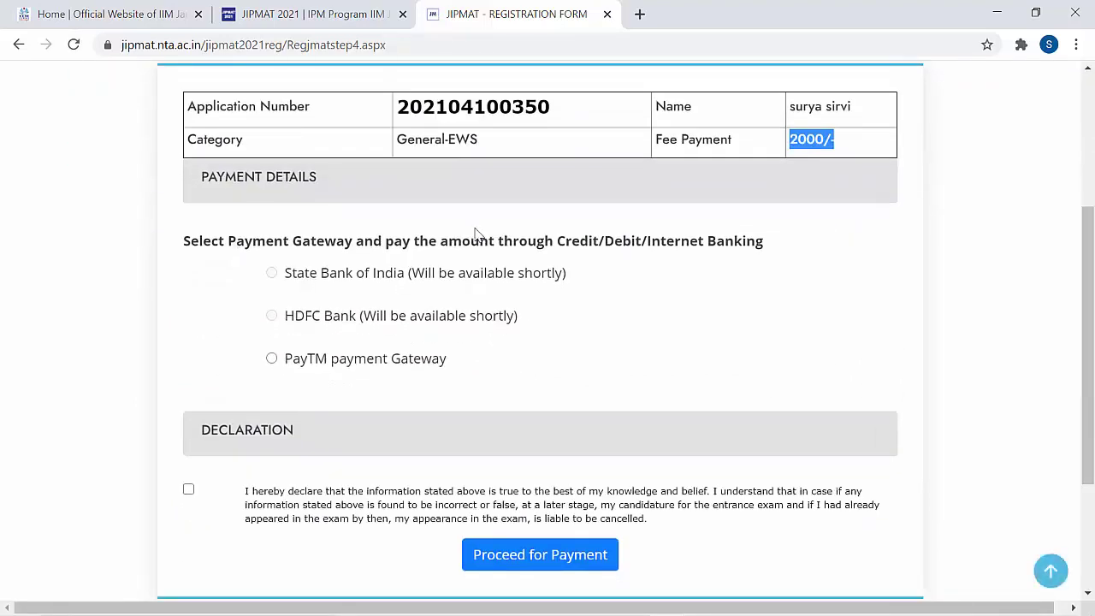
scroll(476, 234, "up", 1)
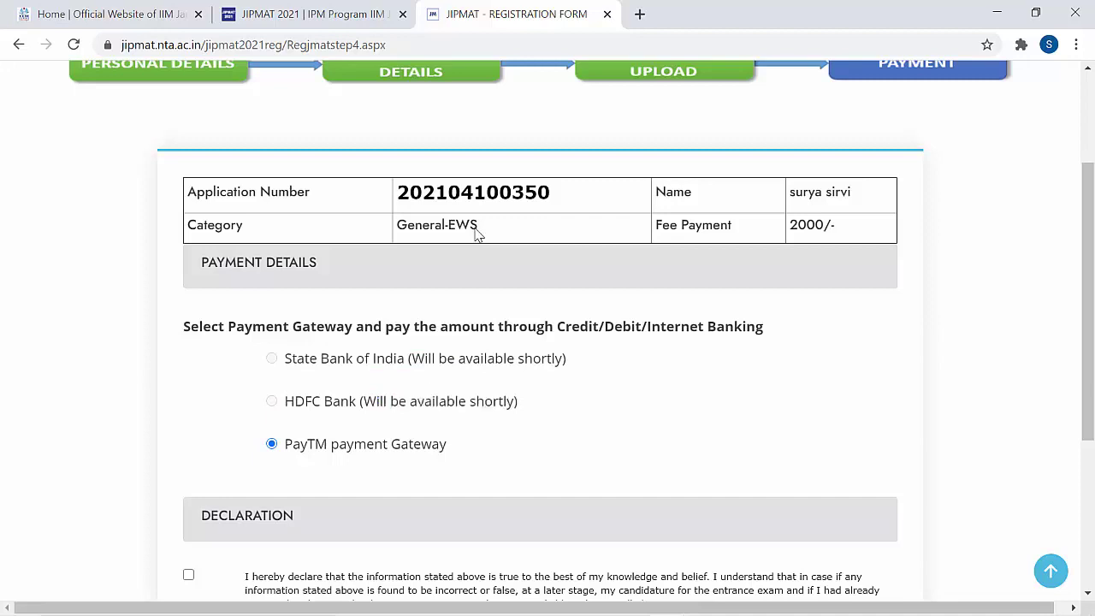
scroll(476, 234, "down", 1)
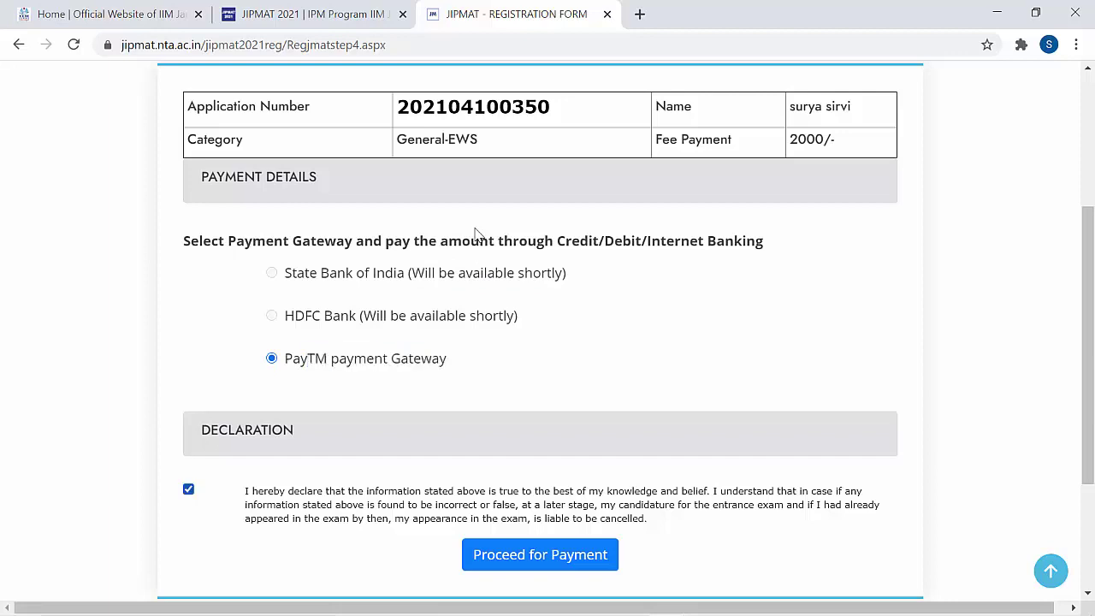
scroll(475, 234, "down", 1)
key("Return")
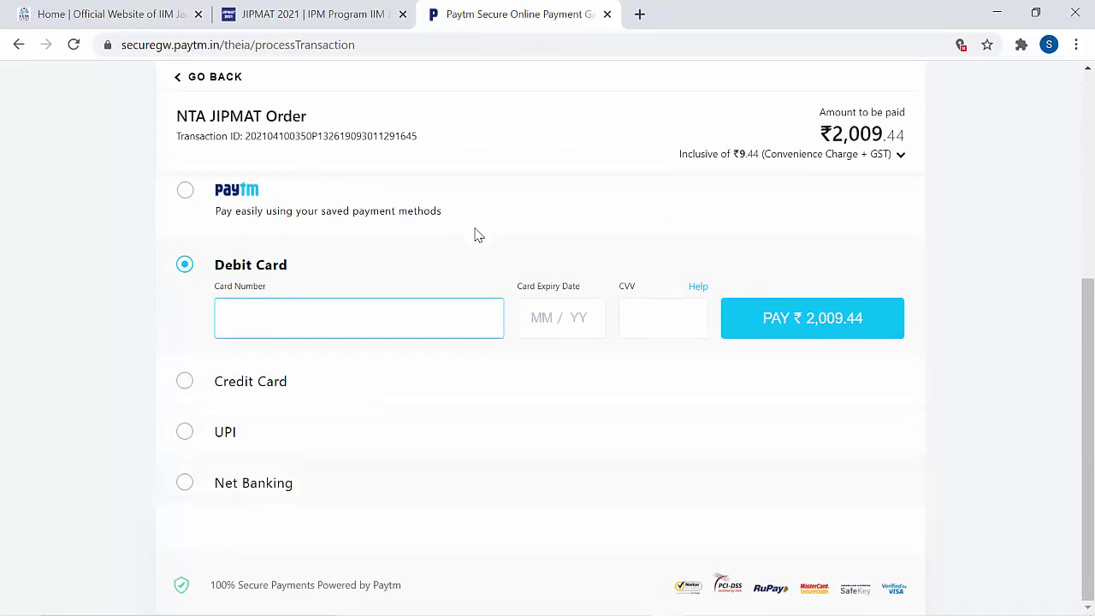
scroll(477, 235, "up", 2)
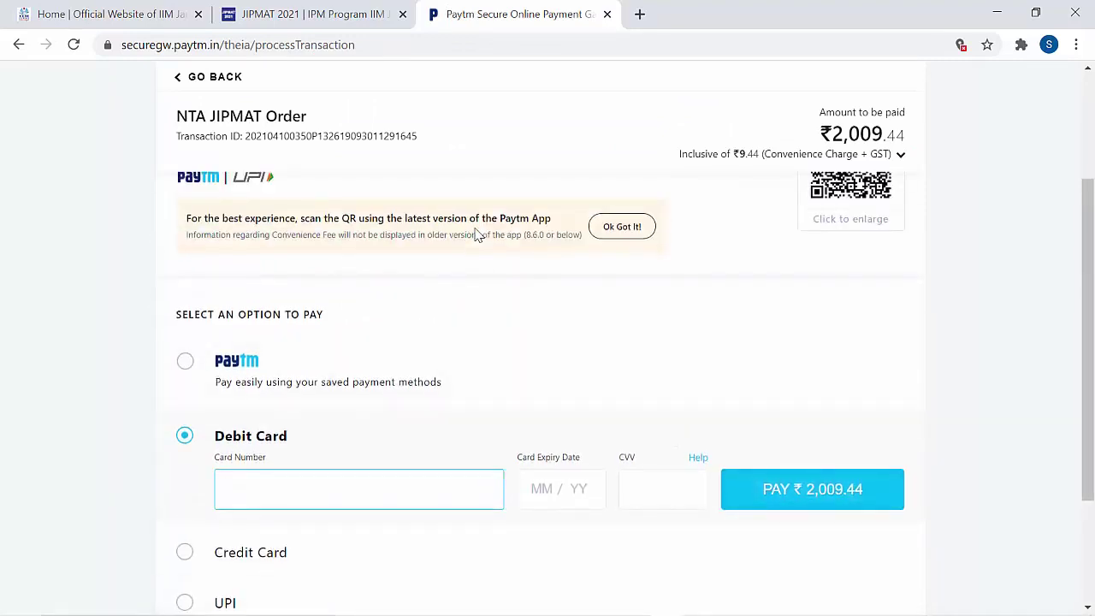